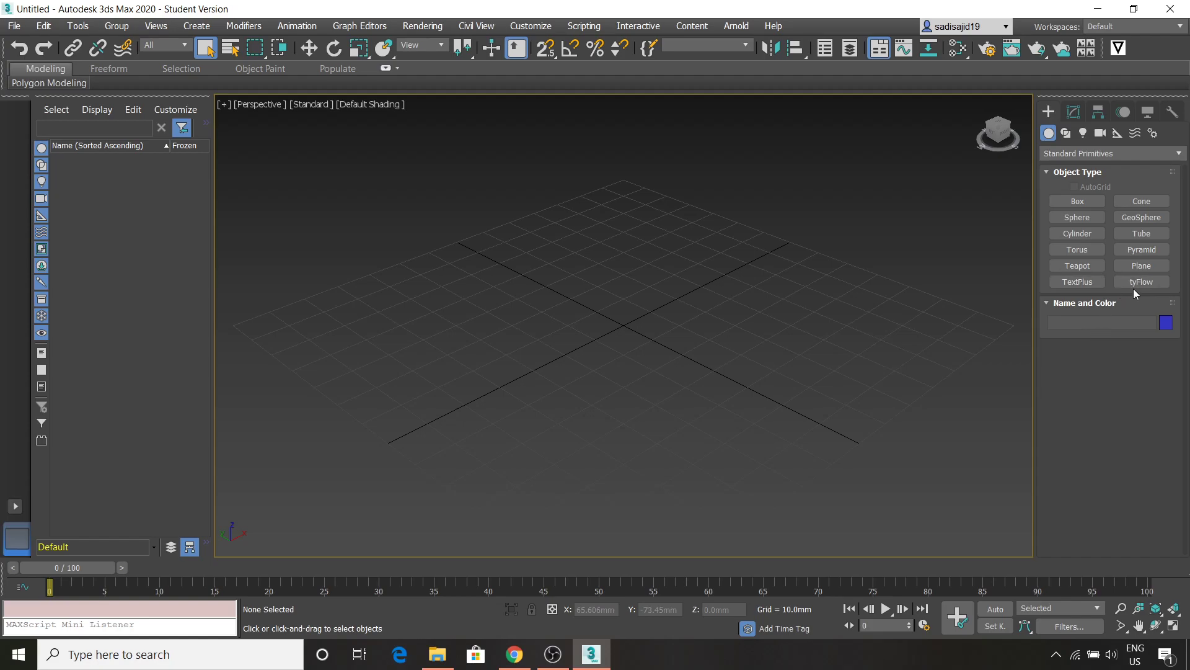
- Create a tyFlow object beside the grid and draw a rectangular tyIcon about 56 mm long and 92 mm wide on the grid
drag(957, 273, 929, 317)
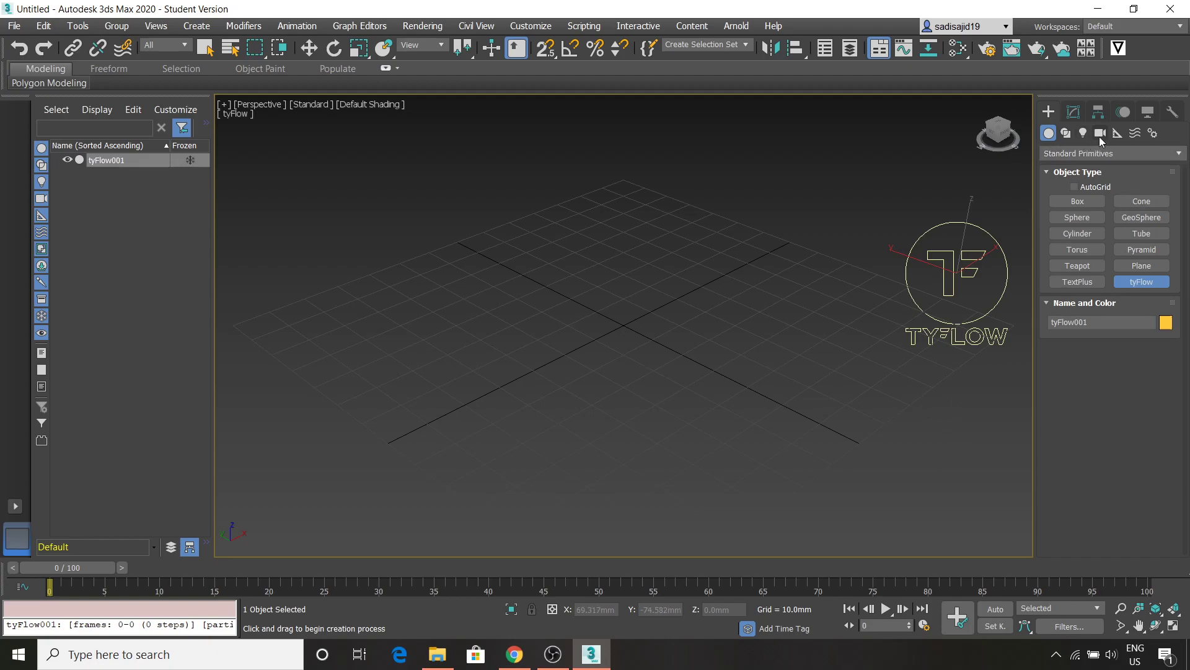
click(1114, 134)
click(1098, 152)
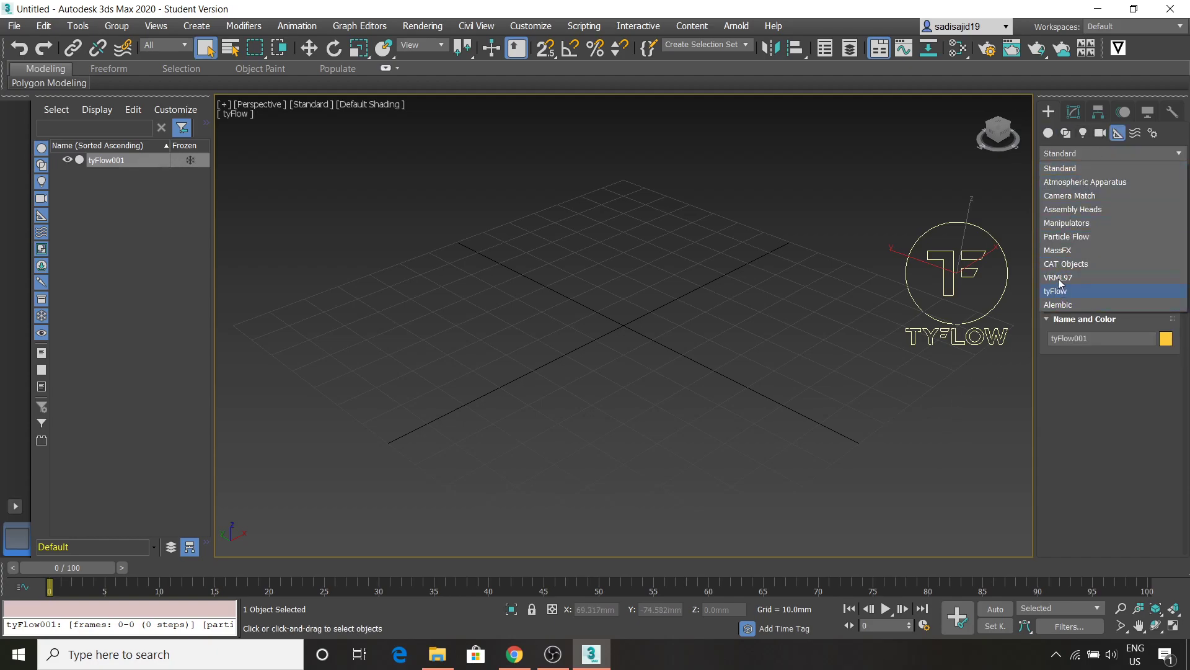
click(1058, 296)
click(1084, 203)
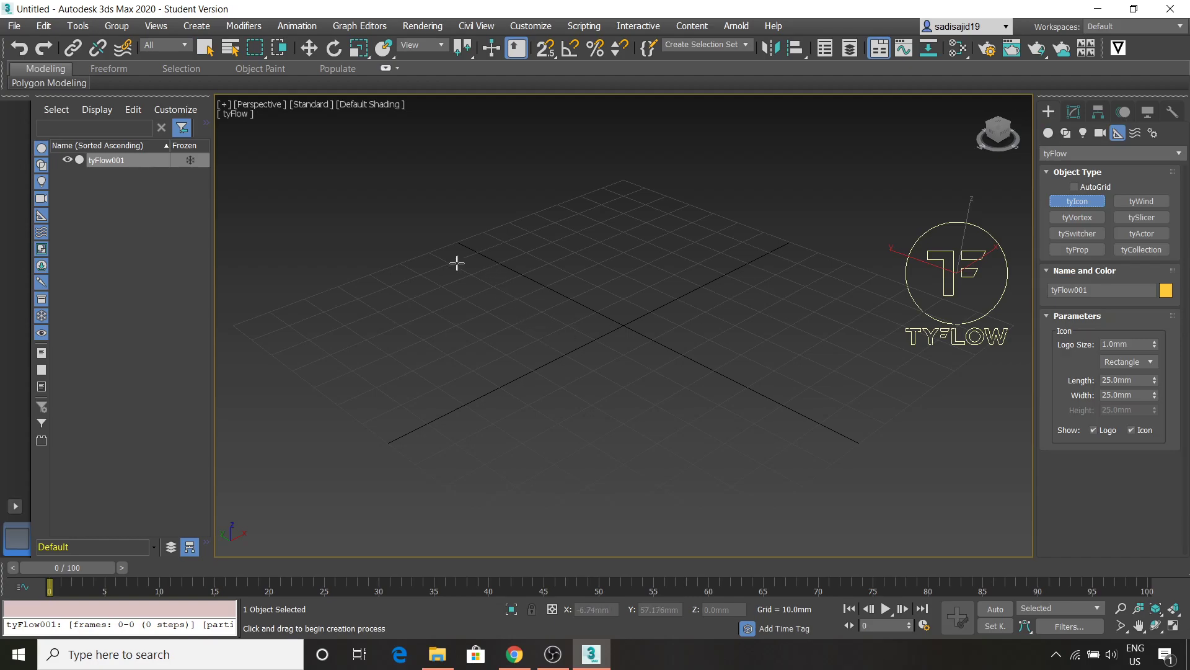
drag(483, 253, 537, 481)
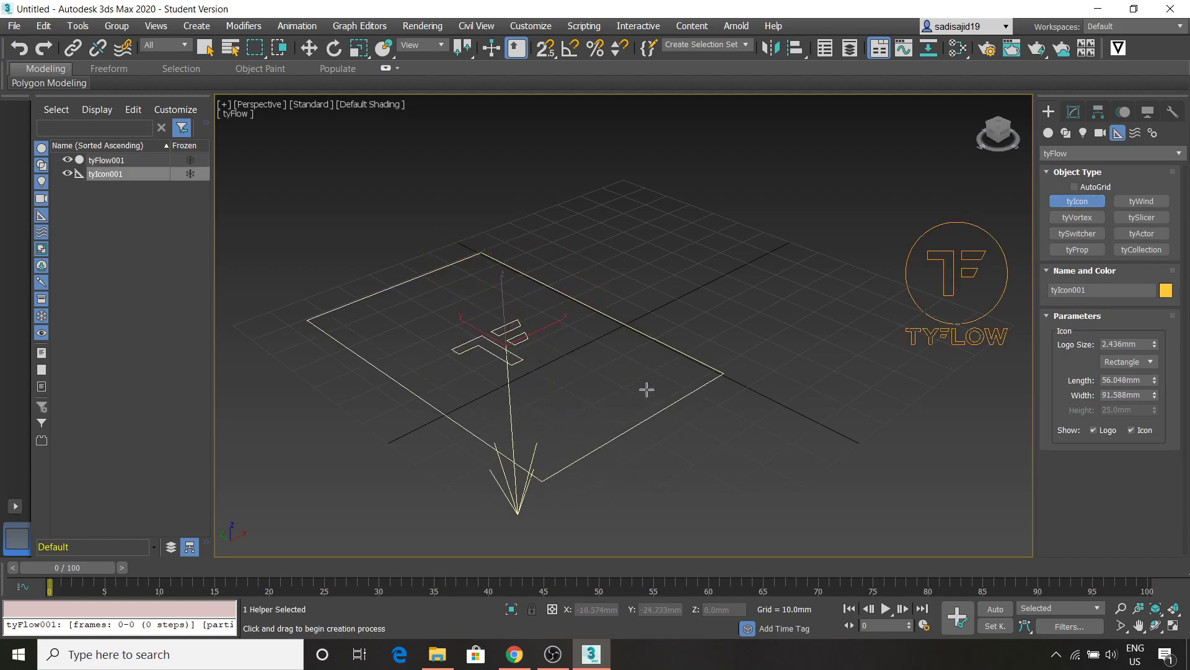
- Raise the tyIcon along the Z axis to a height of about 94 mm above the grid and deselect it
click(309, 49)
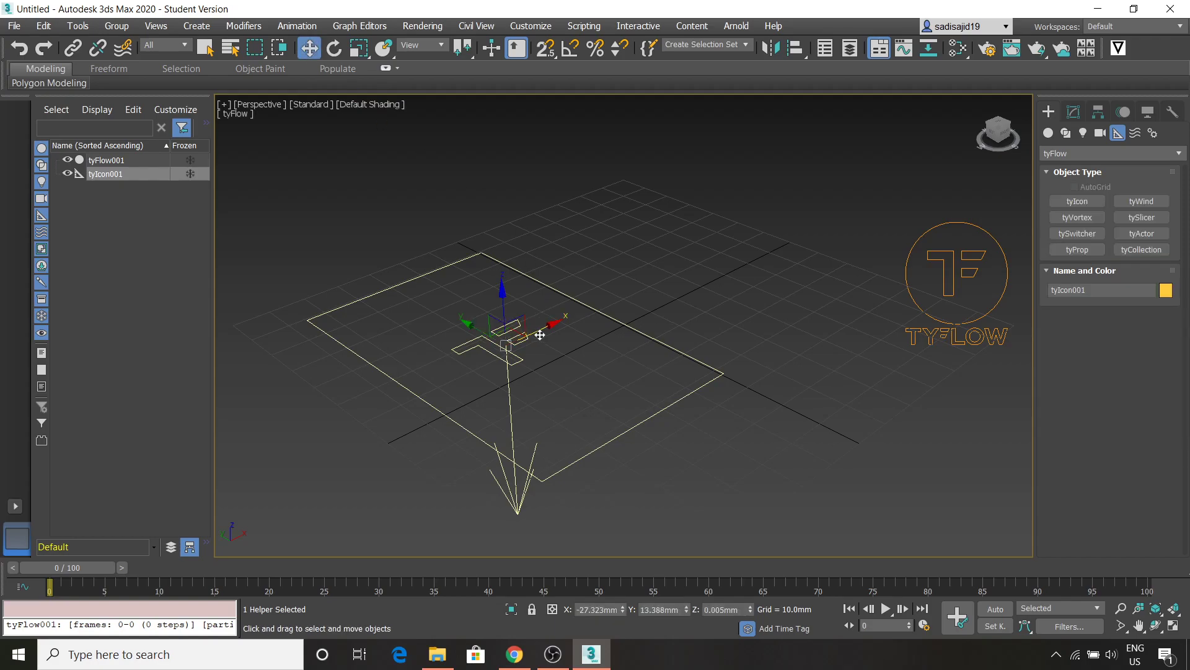
scroll(627, 372, down, 5)
drag(571, 304, 571, 156)
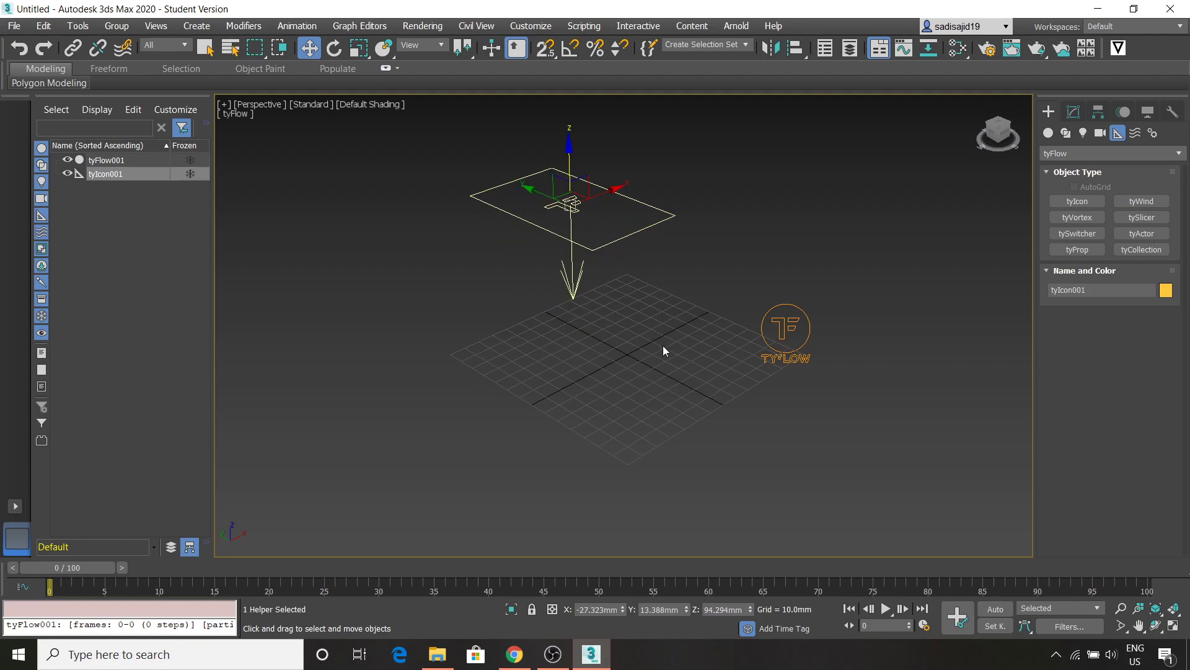
click(695, 345)
- Draw a helix spline near the grid centre with a base radius of about 32 mm, a top radius of 0 and a height of about 99 mm
scroll(730, 356, up, 4)
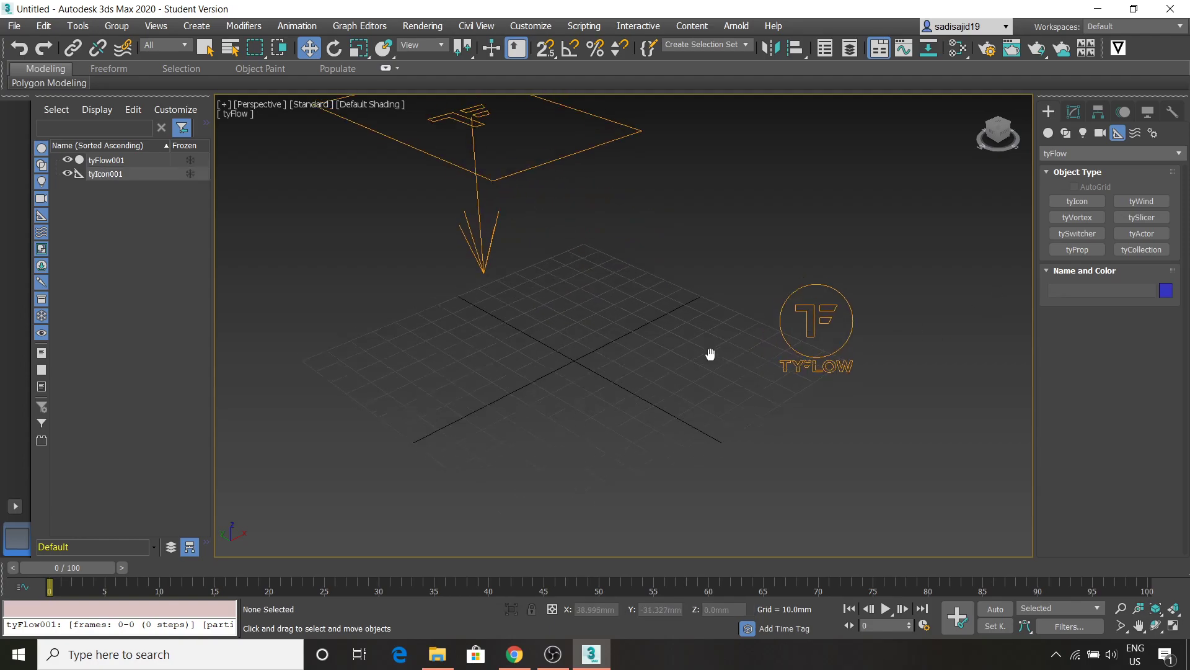
scroll(705, 351, down, 1)
scroll(704, 348, up, 1)
scroll(752, 333, down, 1)
click(1083, 152)
click(1074, 162)
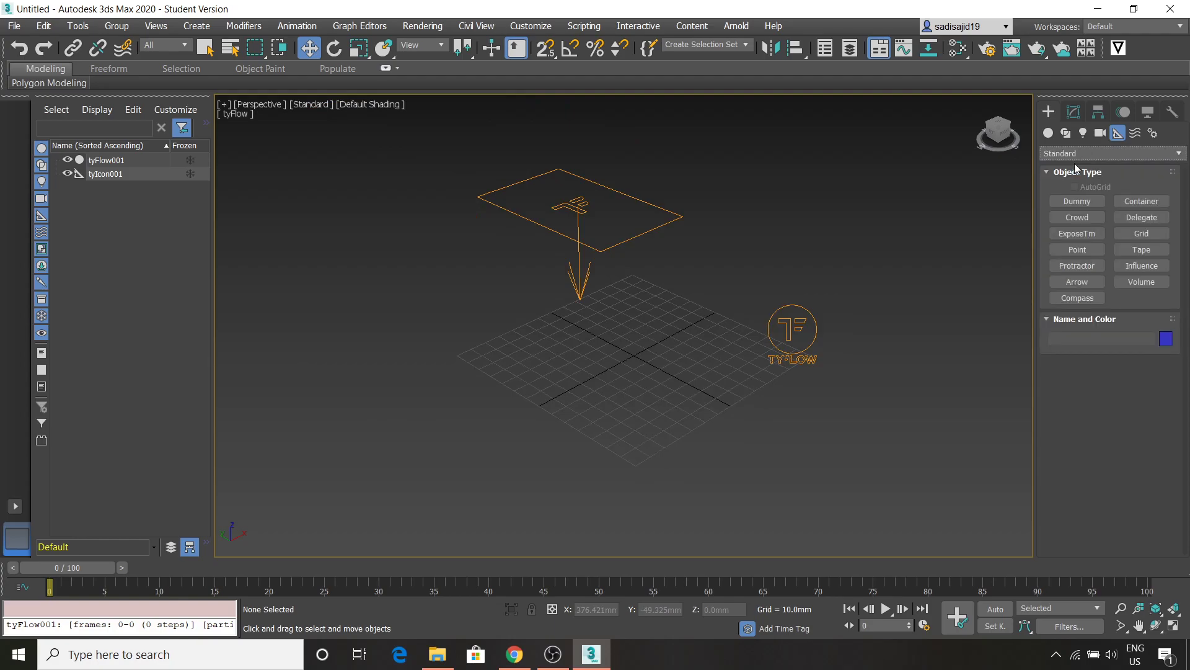
click(1066, 134)
click(1140, 261)
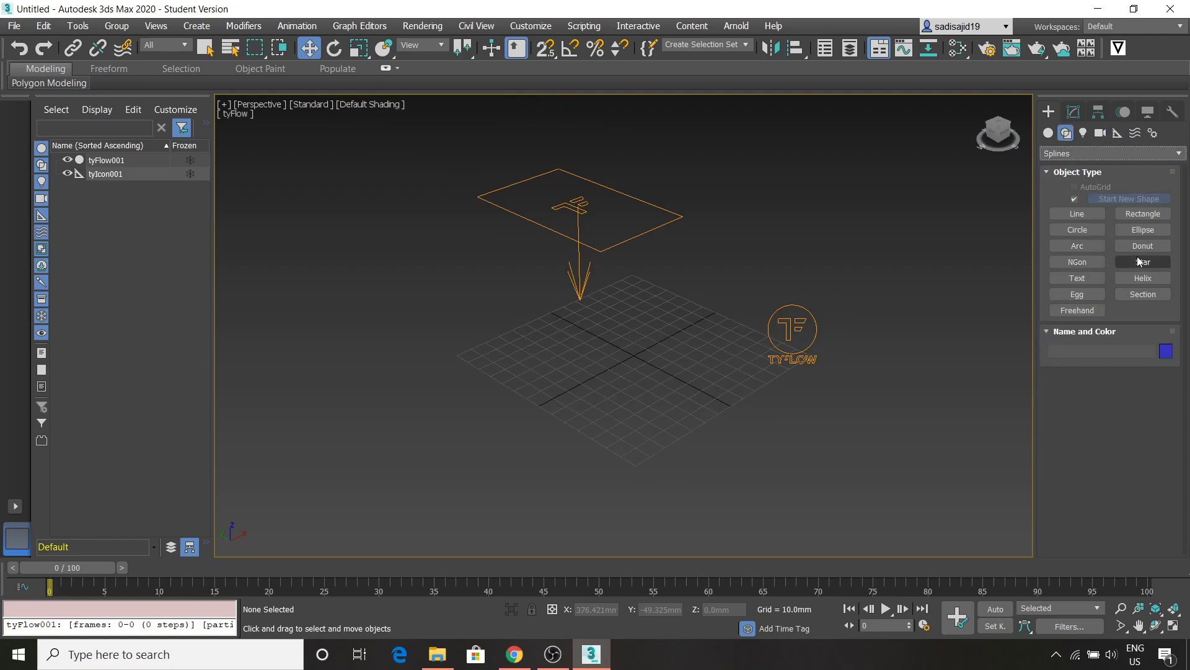
click(1143, 279)
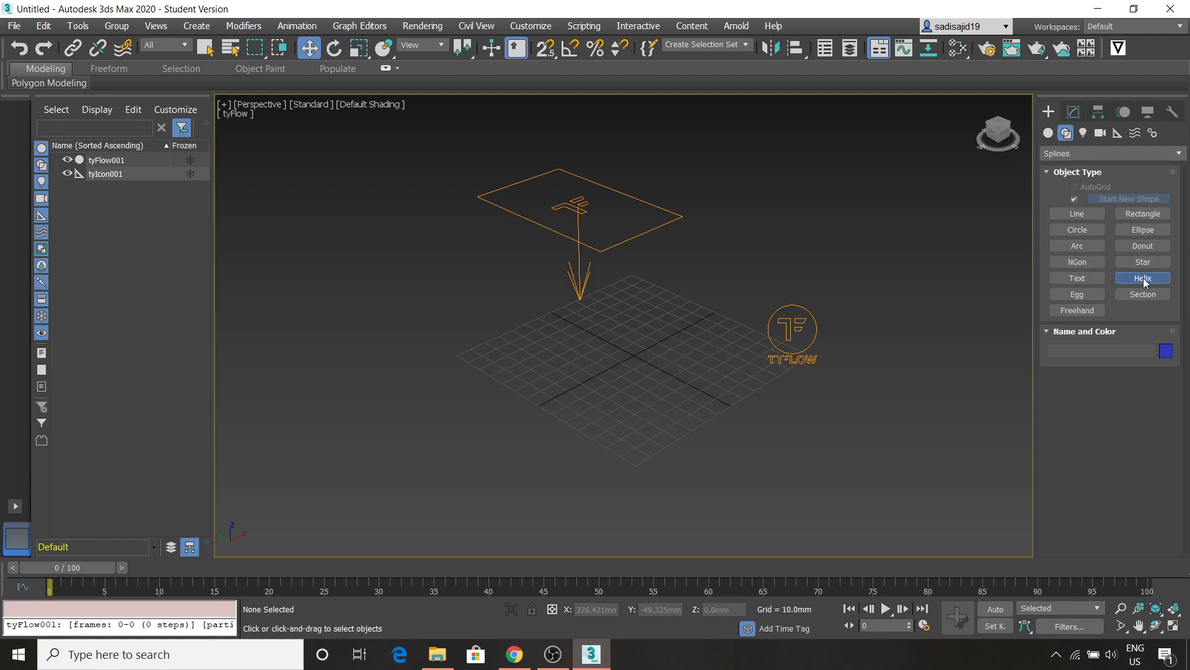
drag(626, 357, 668, 375)
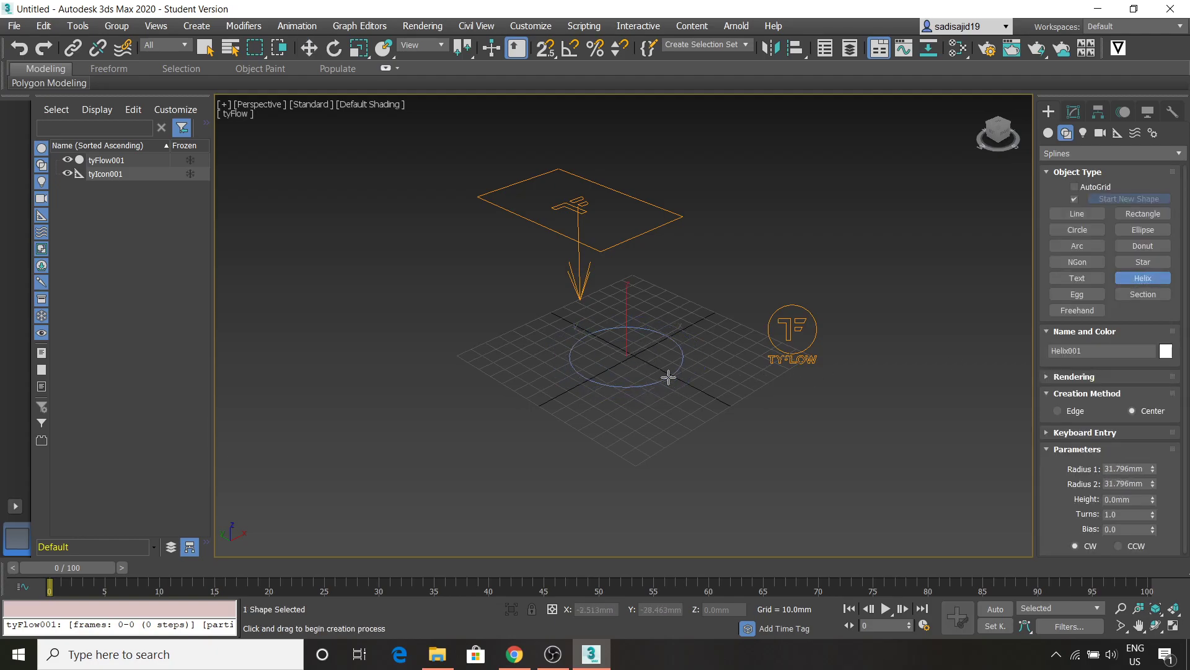
click(694, 194)
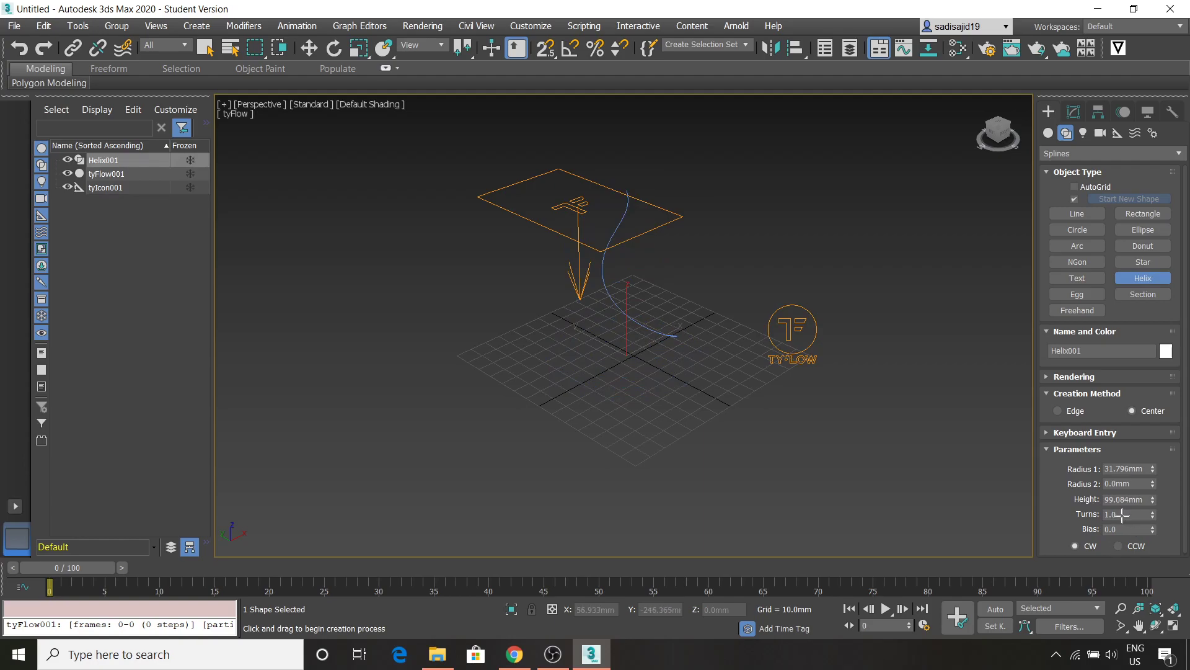
- Set the helix to 2 turns
click(1110, 514)
text(2)
key(Return)
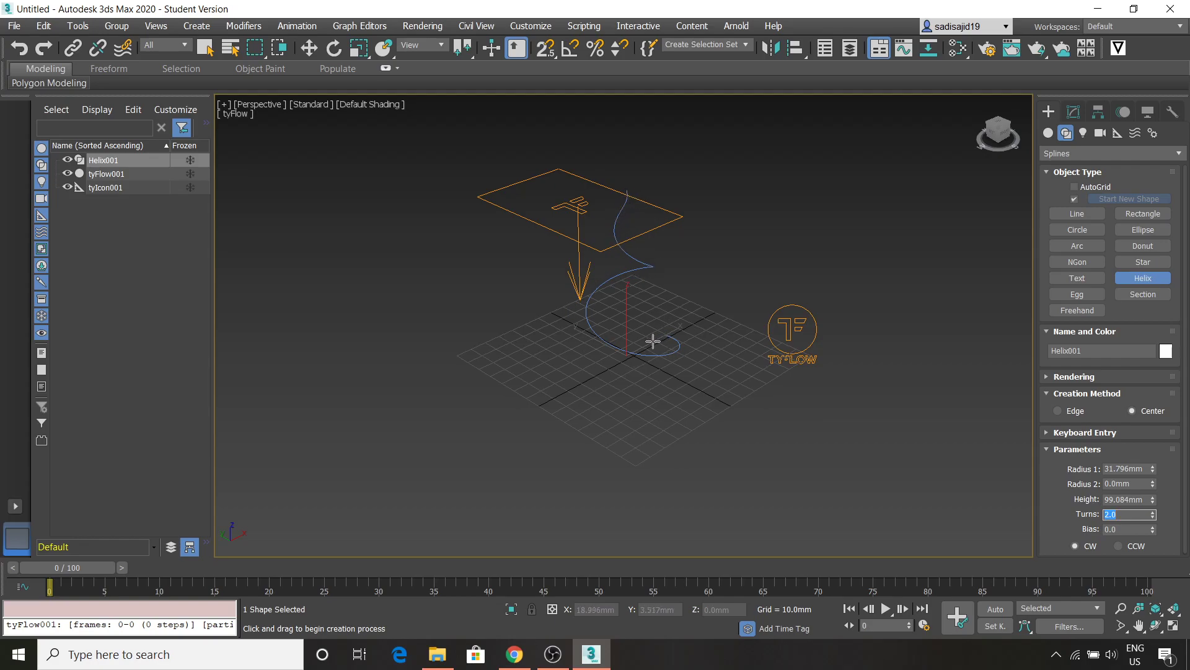
- Move the helix under the tyIcon so its upper end meets the arrow tip, at about X -5, Y 35, Z -67 mm
click(305, 51)
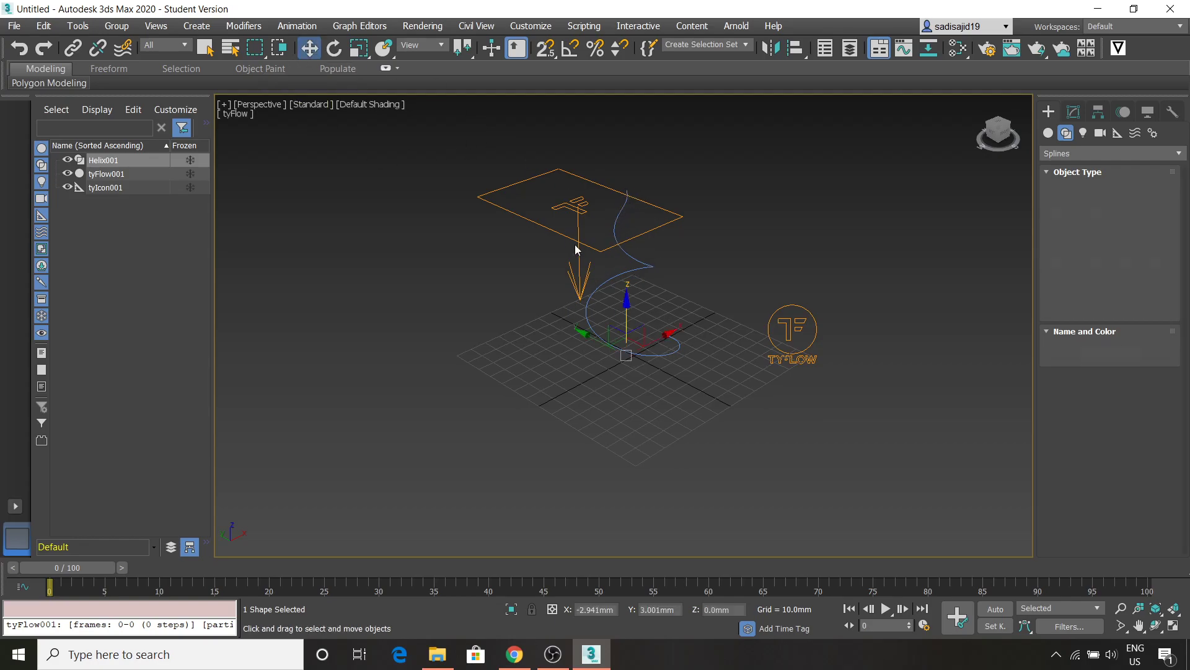
drag(669, 337, 582, 418)
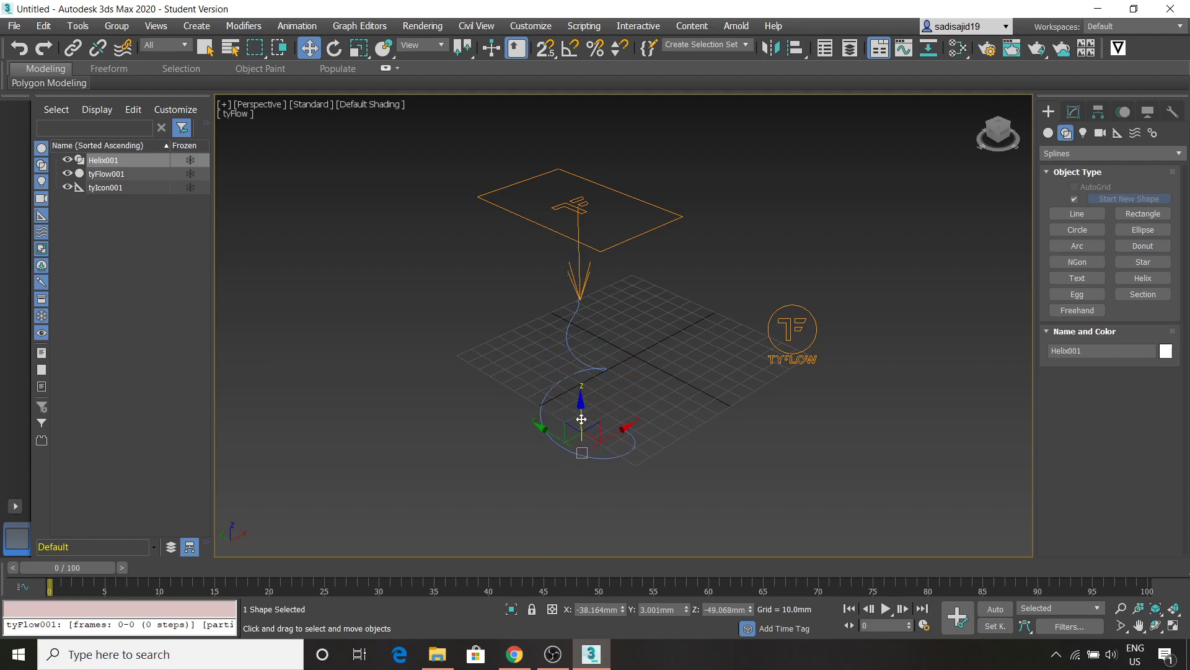
click(538, 429)
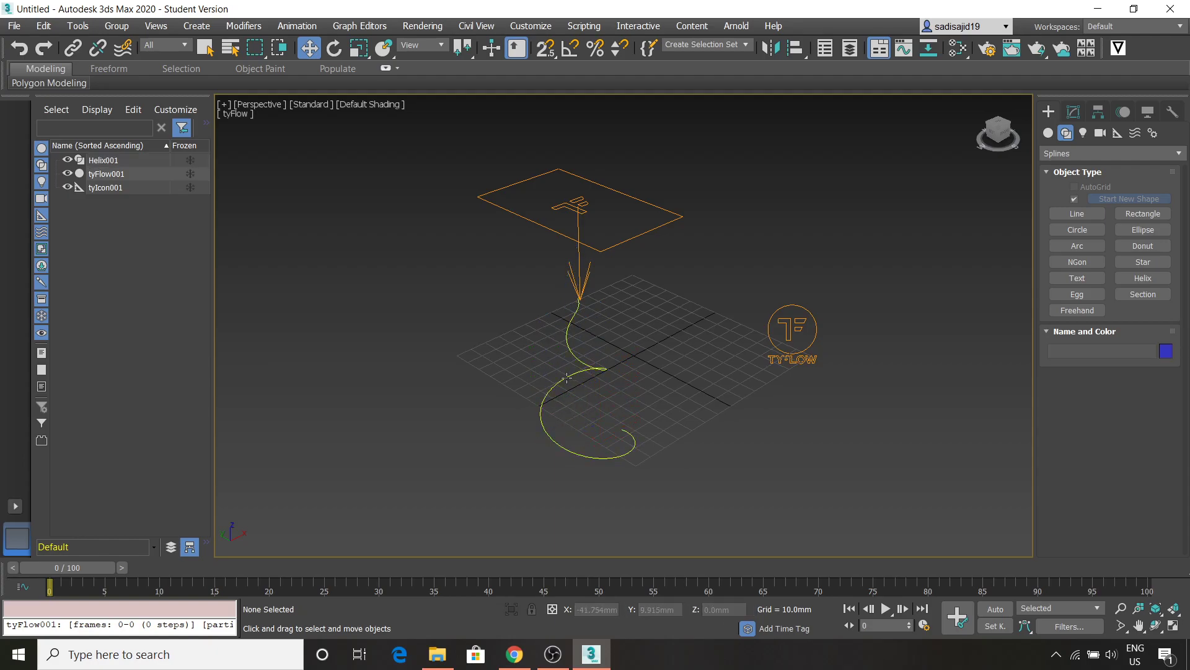
click(567, 377)
drag(543, 428, 506, 404)
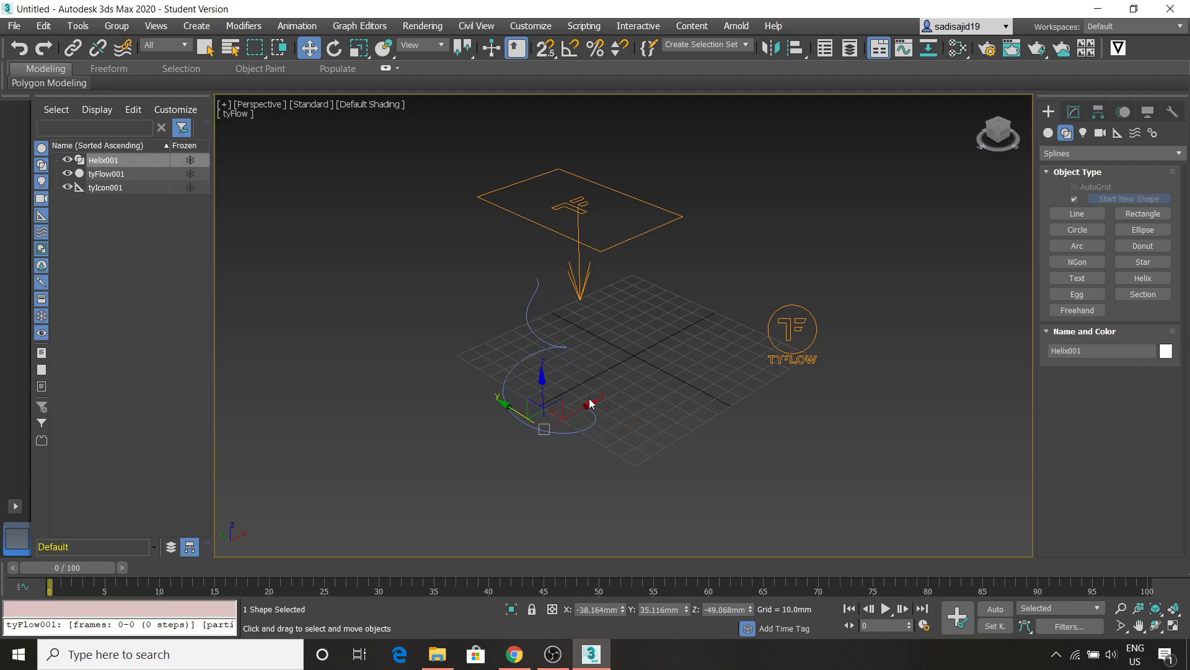
drag(589, 404, 592, 371)
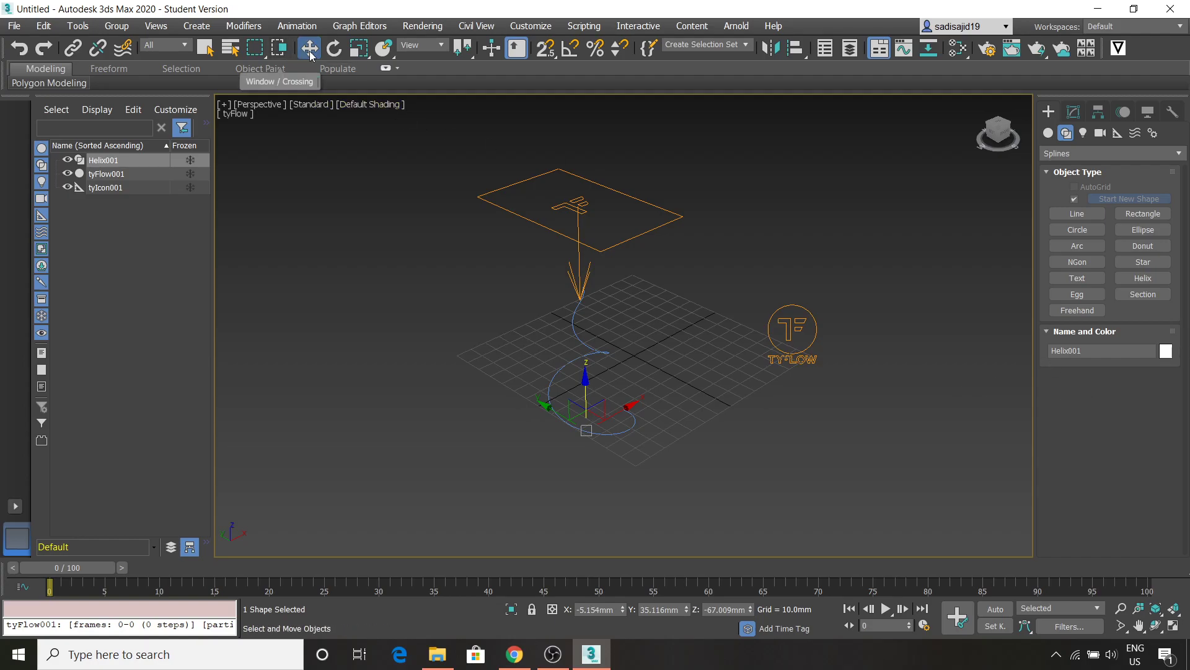
- Open the editor of the tyFlow object, then shrink and reposition its window so the icon and helix stay visible
click(778, 342)
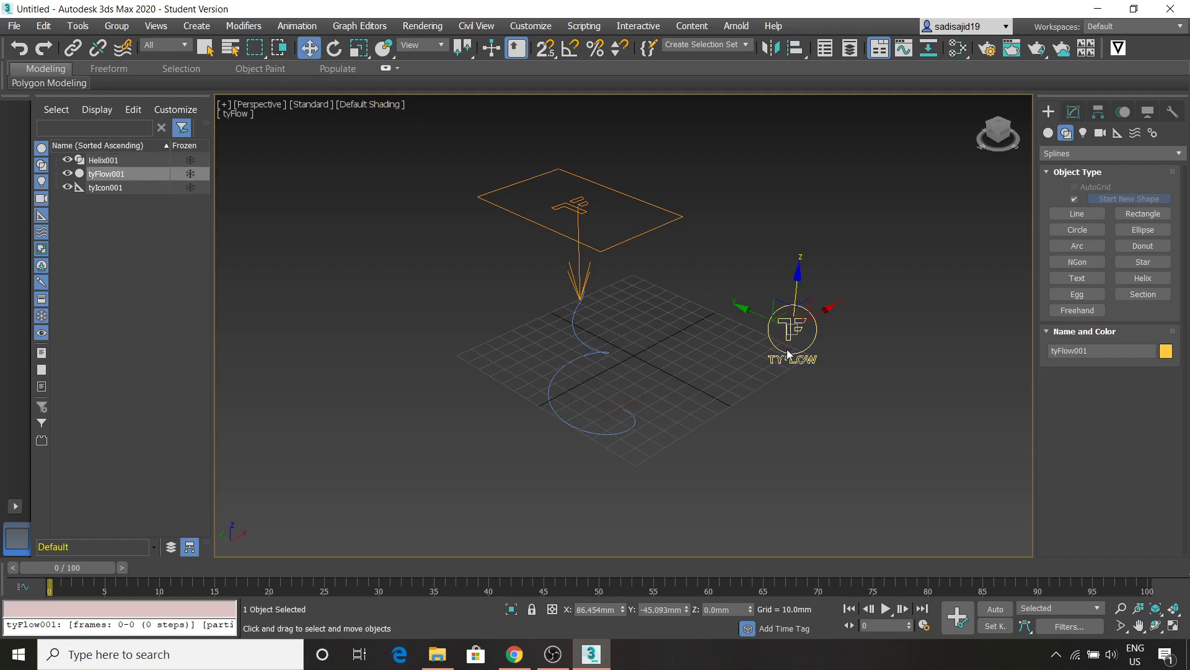
click(1072, 112)
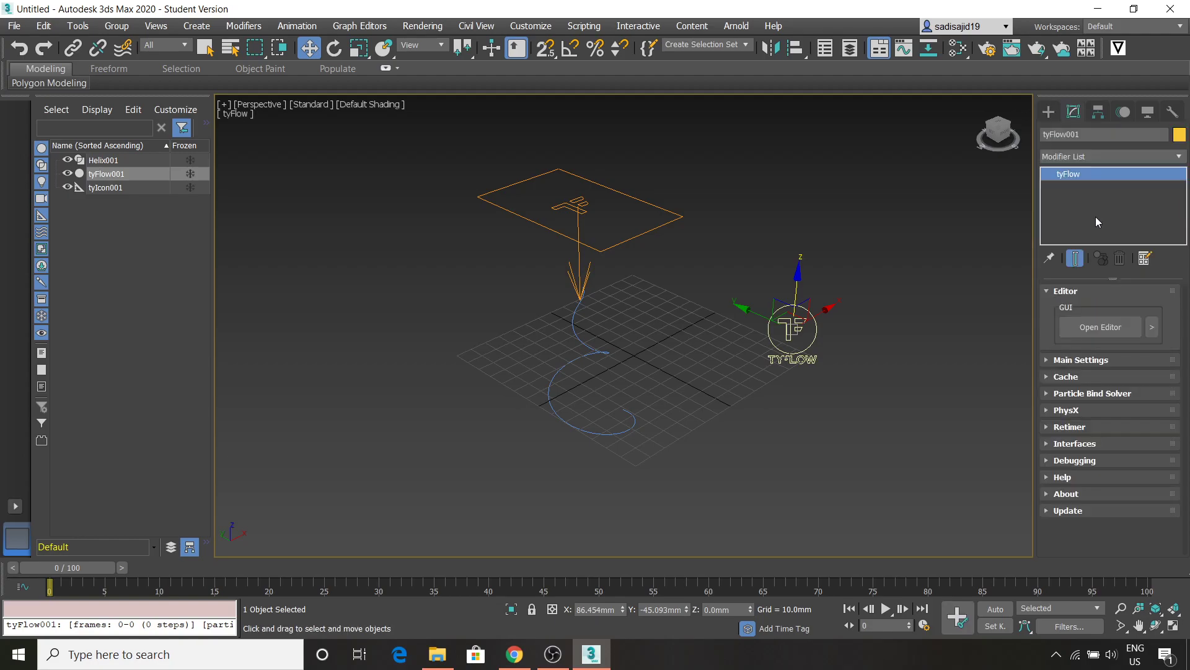
click(1100, 326)
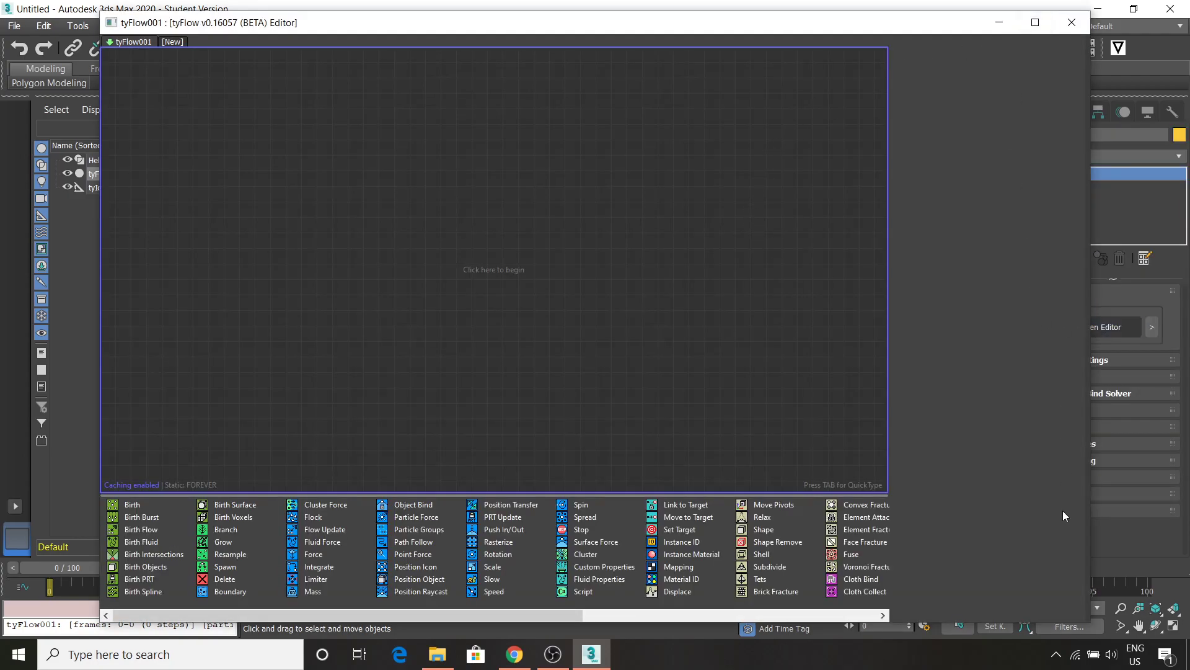
drag(1088, 620, 653, 590)
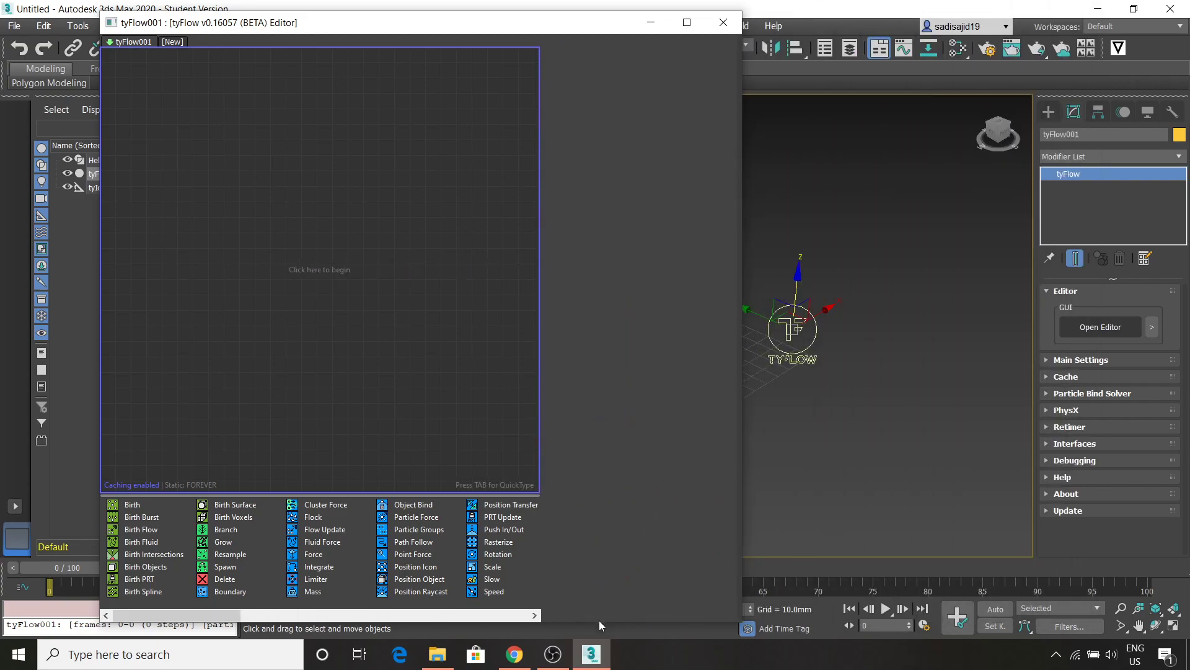
drag(597, 625, 574, 515)
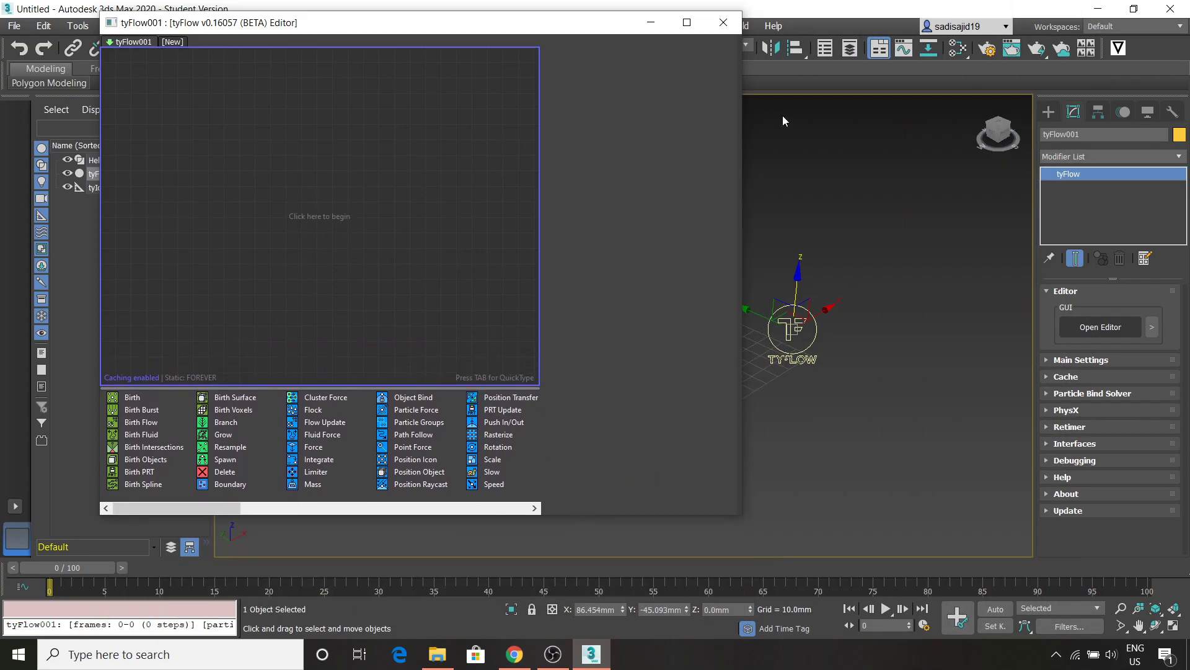
drag(607, 28, 507, 20)
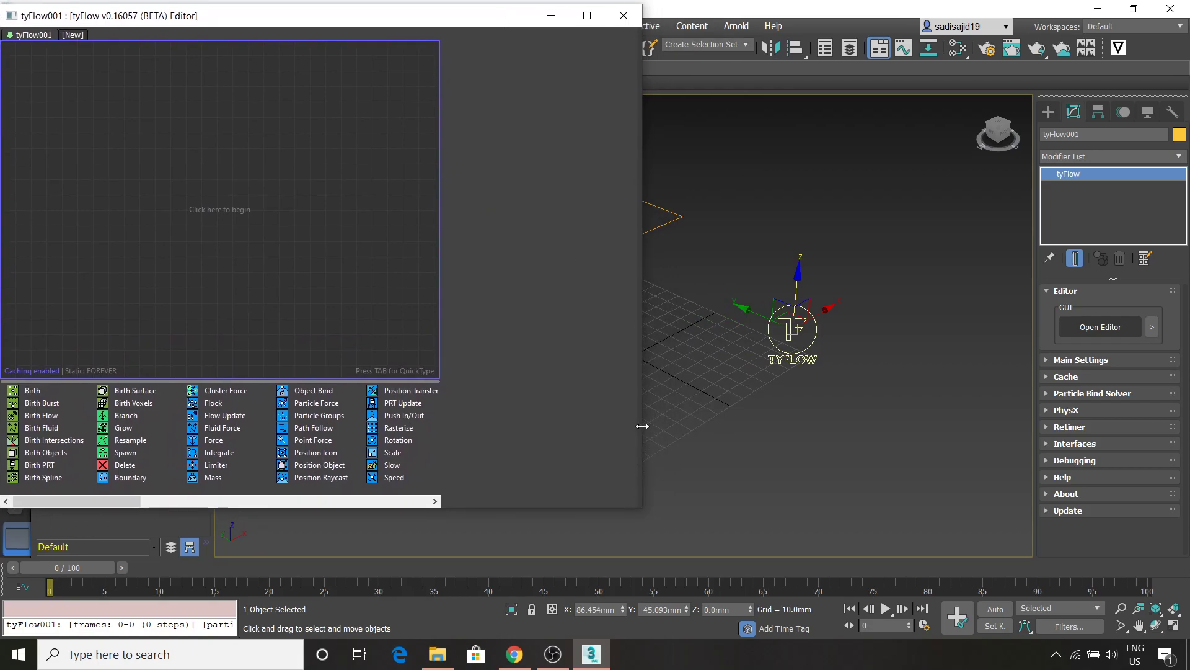
drag(645, 423, 490, 440)
drag(330, 509, 289, 586)
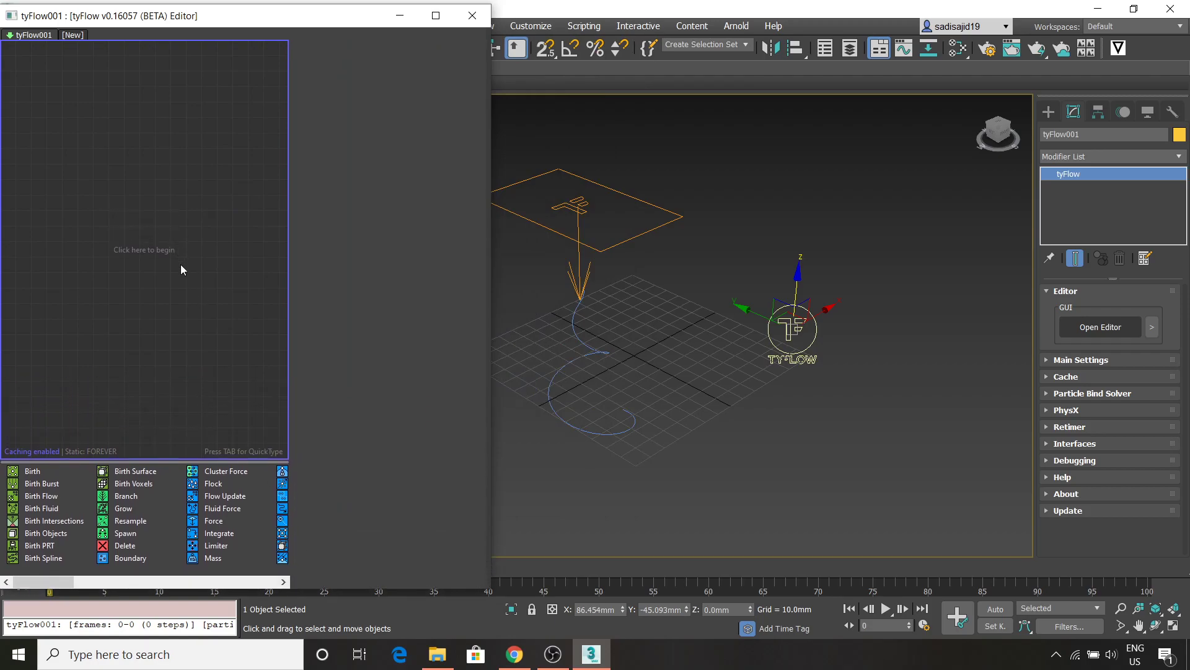
- Add a Birth operator as a new event, ending at frame 45 and emitting 1.5 particles per frame
drag(35, 472, 40, 125)
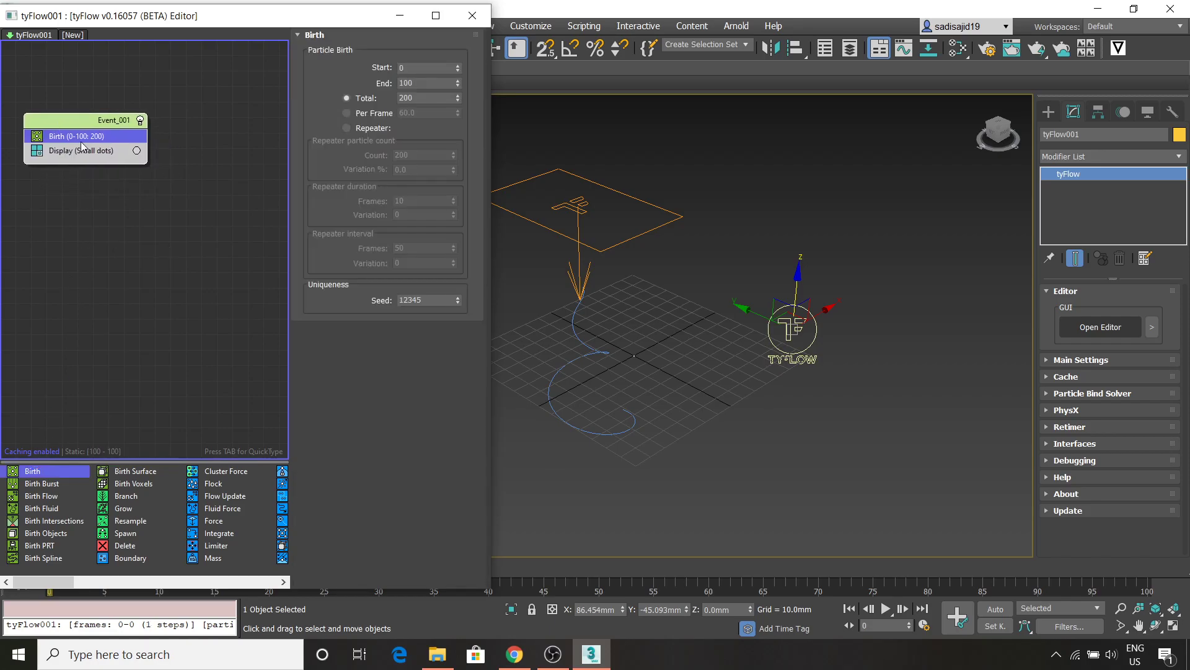
drag(424, 80, 382, 79)
text(45)
click(374, 114)
click(412, 113)
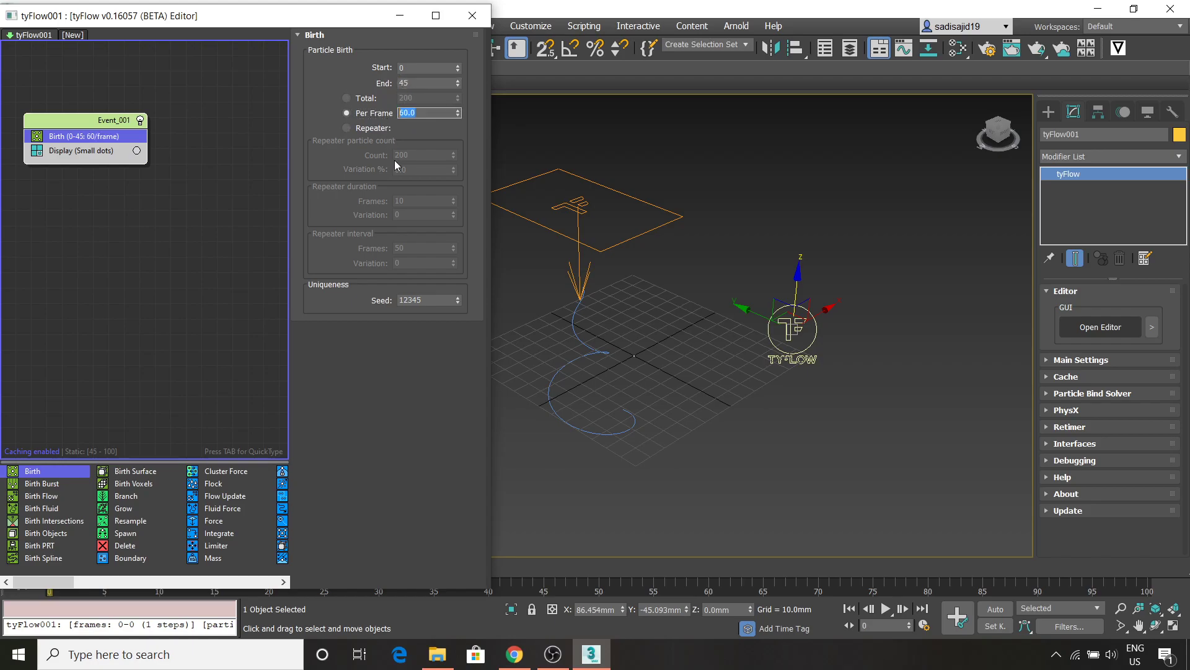
text(1.)
key(Return)
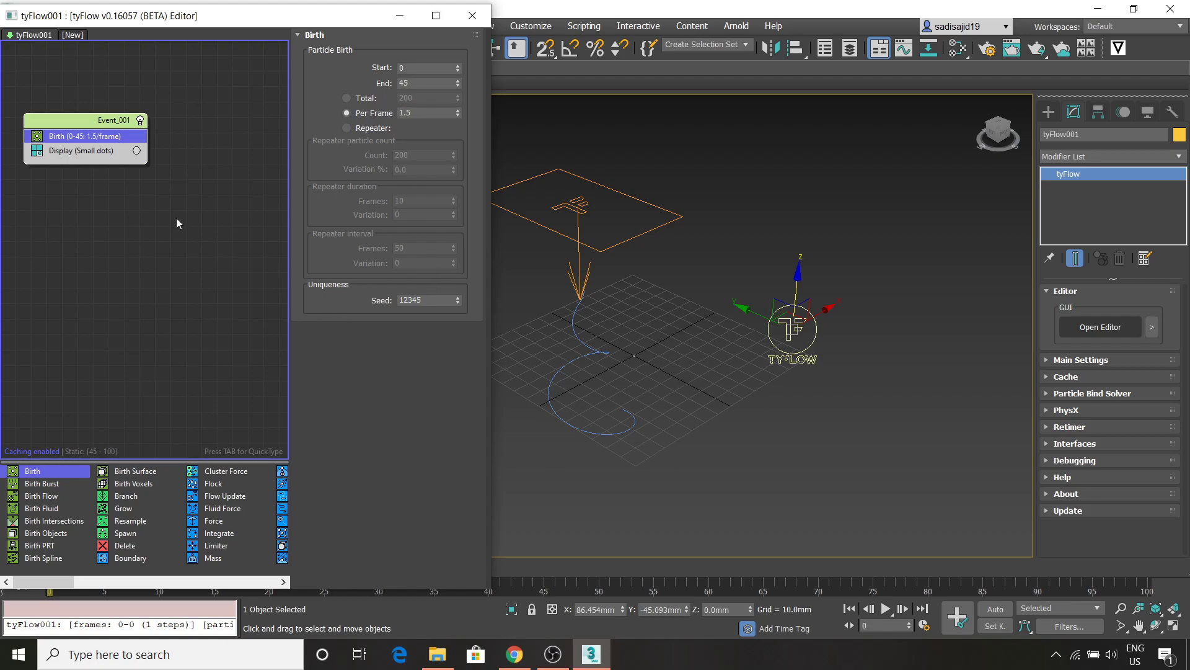
click(126, 191)
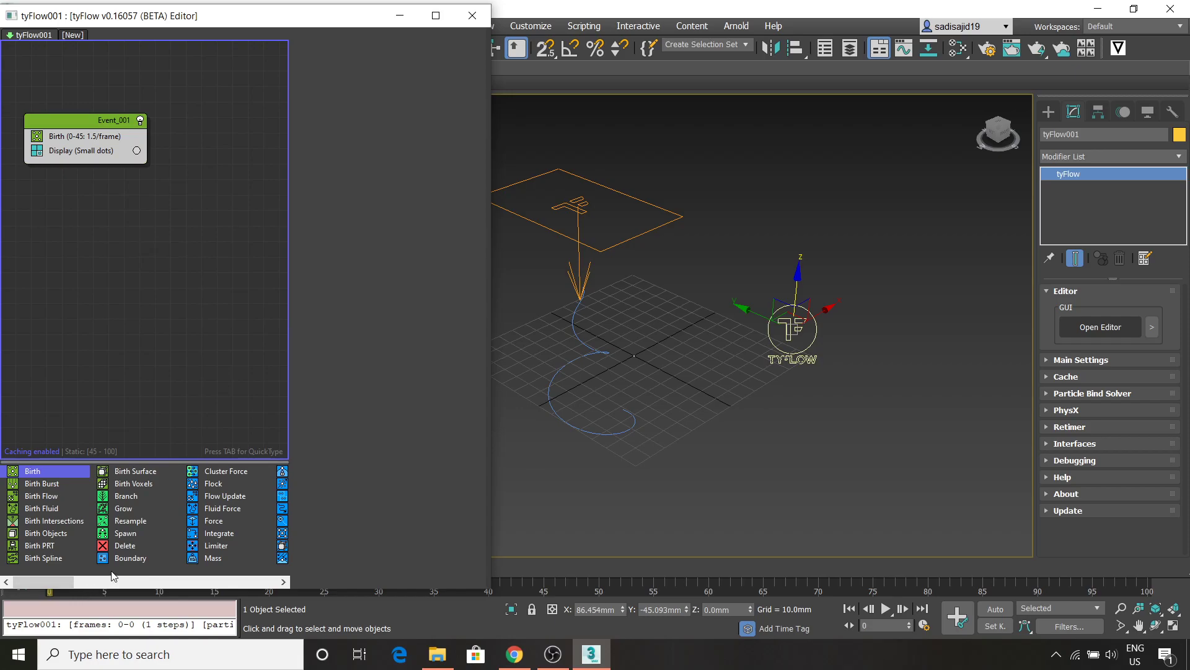
- Add a Position Icon operator below Birth in the event and pick the scene's tyIcon as its icon
drag(68, 583, 87, 579)
drag(226, 534, 93, 150)
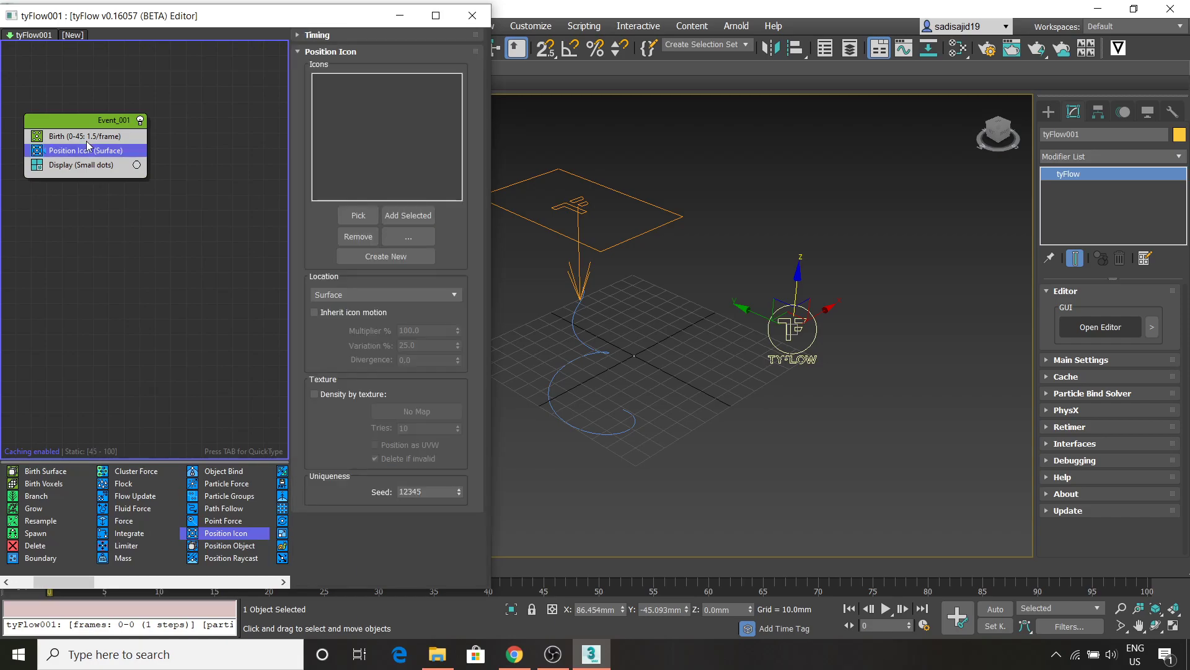
click(351, 219)
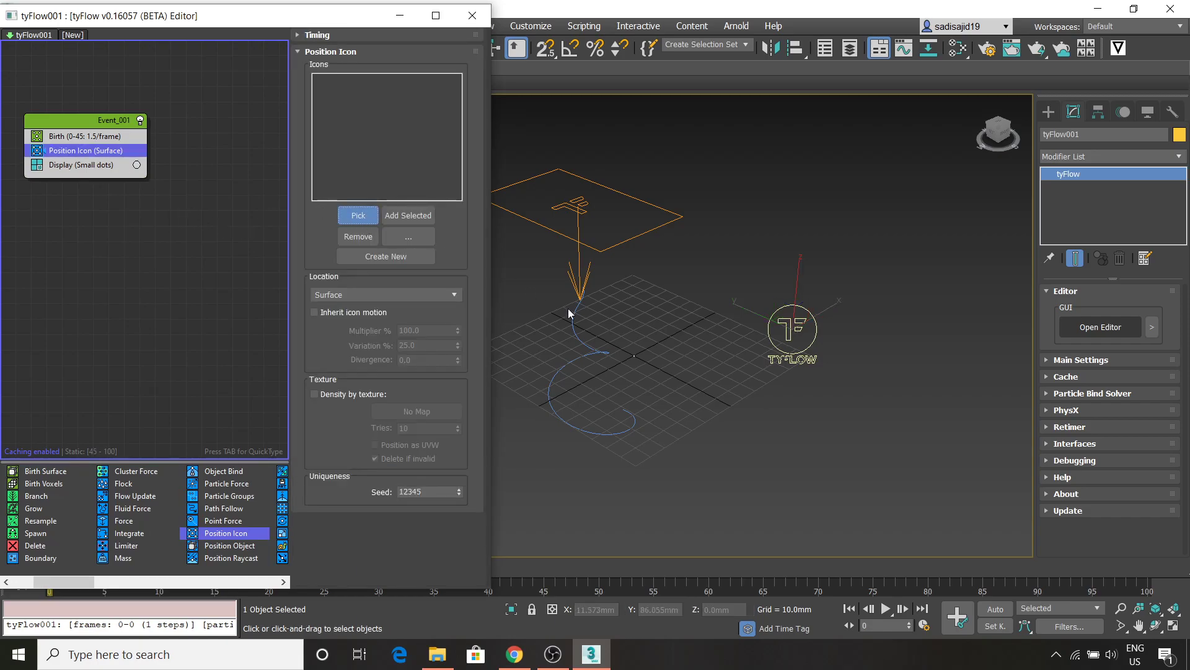
click(614, 245)
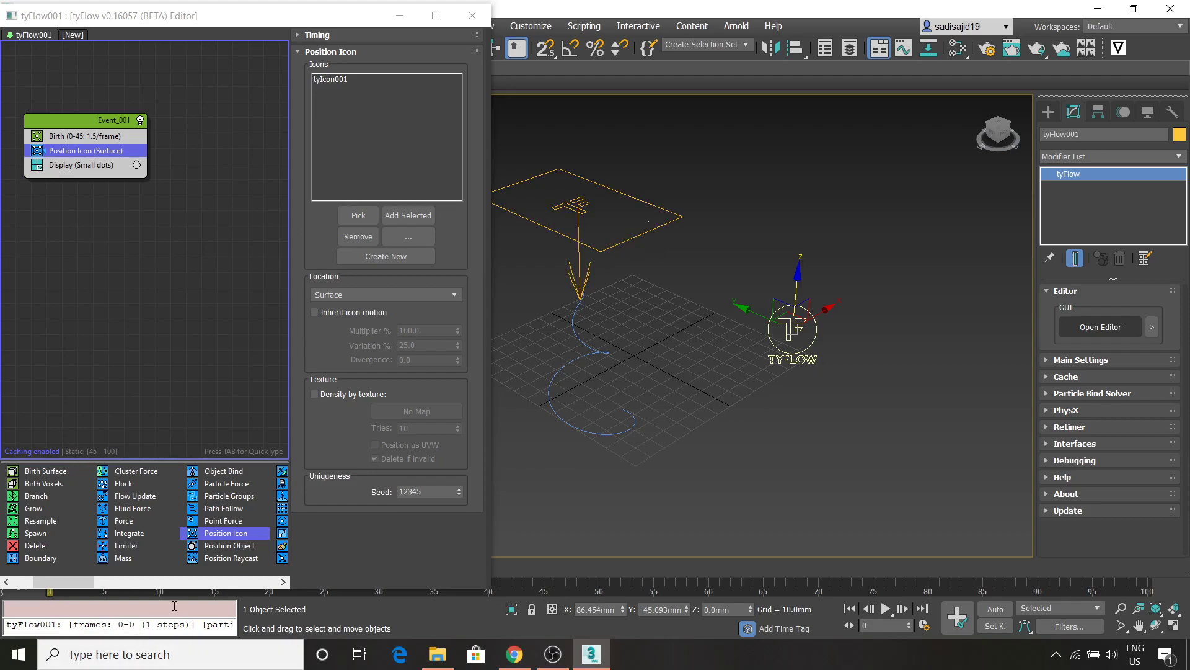
- Add a Speed operator below Position Icon, directed Along Icon Arrow, and pick the scene's tyIcon as its icon
drag(81, 579, 96, 575)
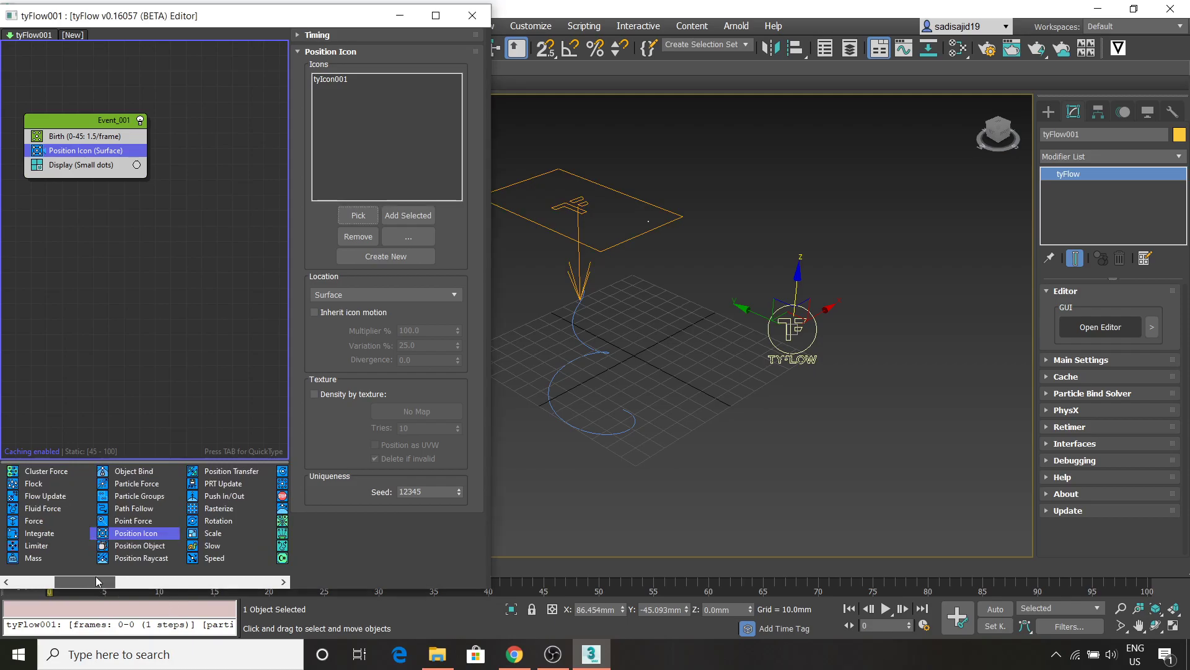
drag(213, 558, 166, 423)
drag(104, 175, 103, 159)
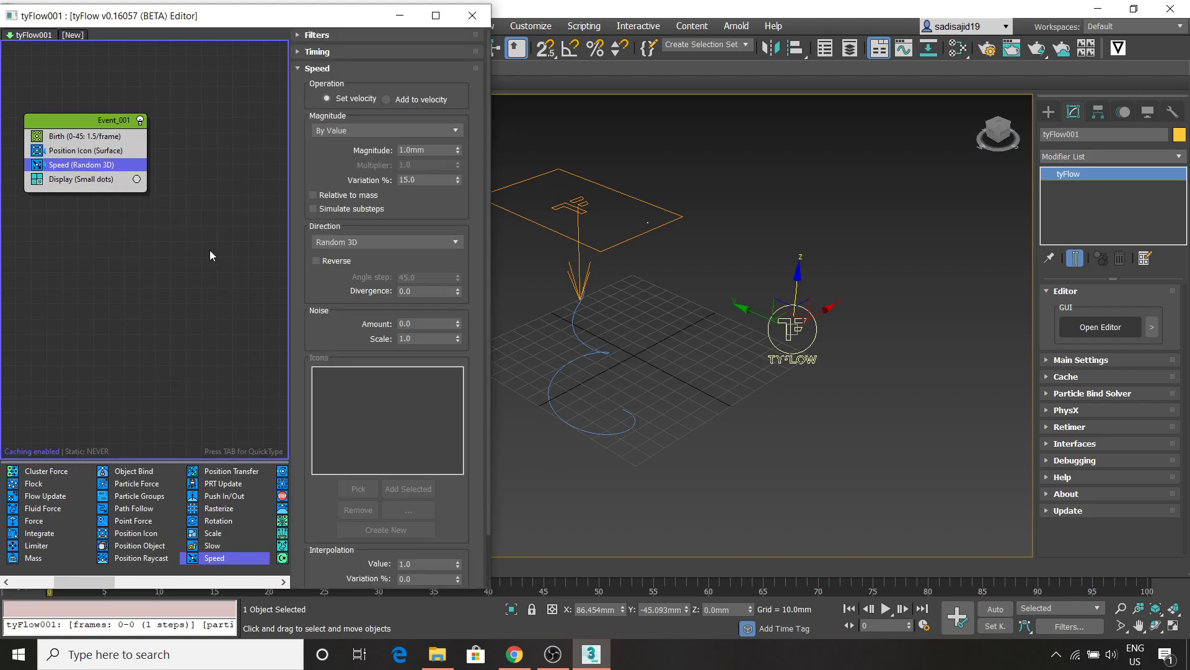
click(381, 243)
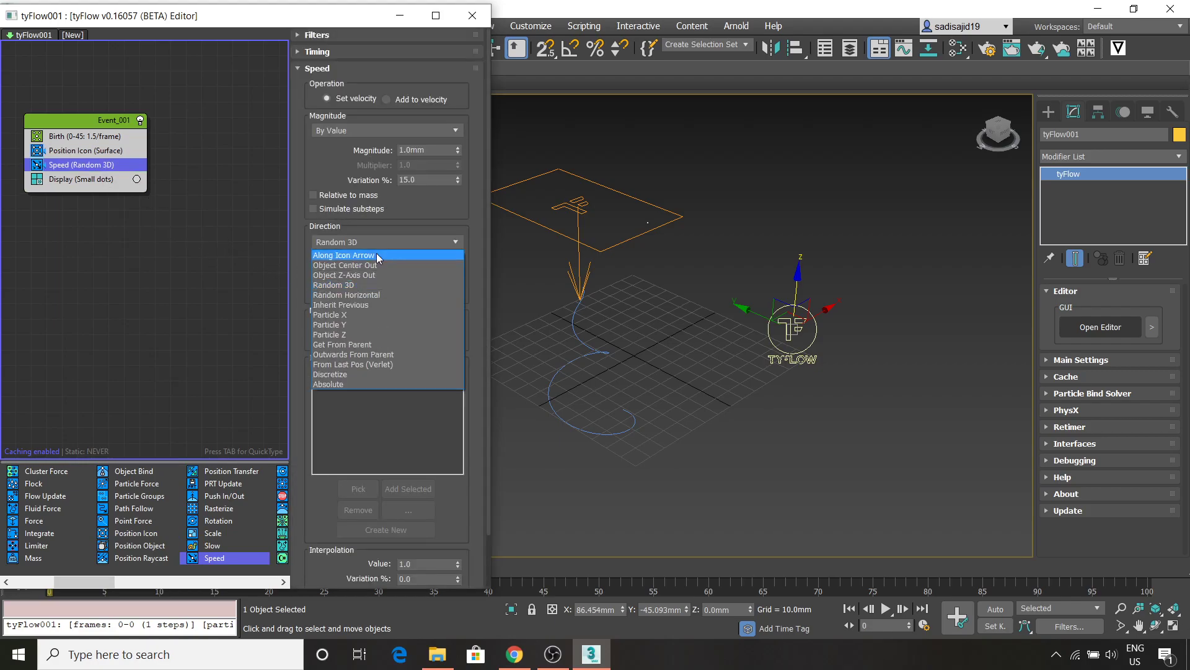
click(373, 256)
click(359, 489)
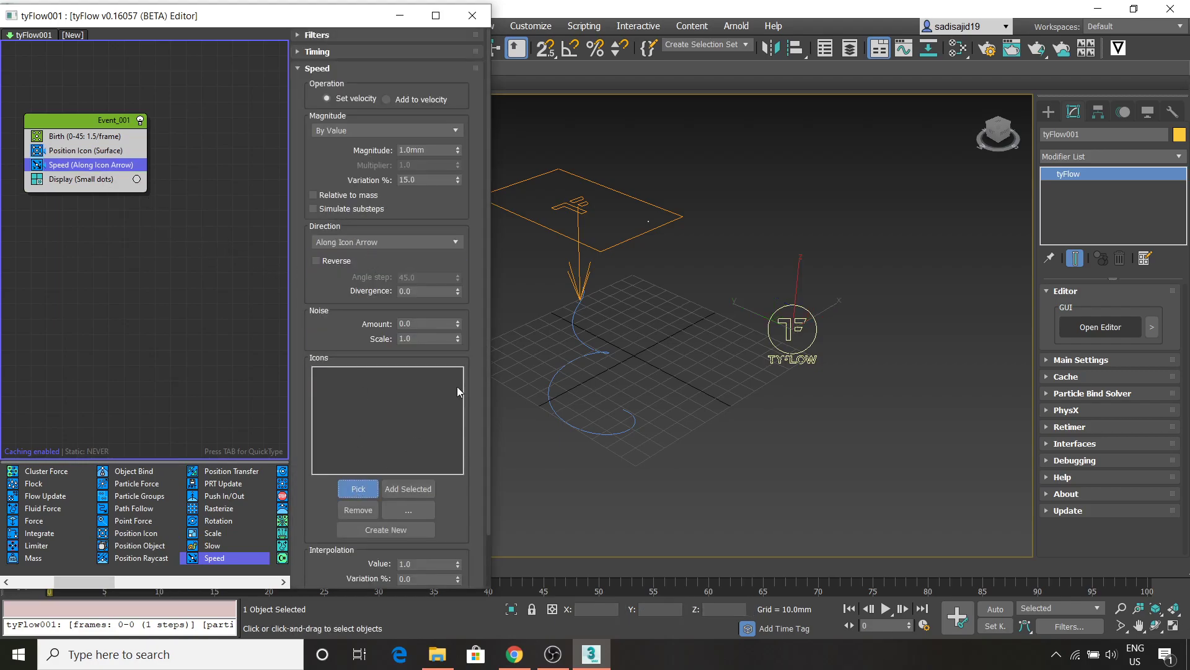
click(582, 279)
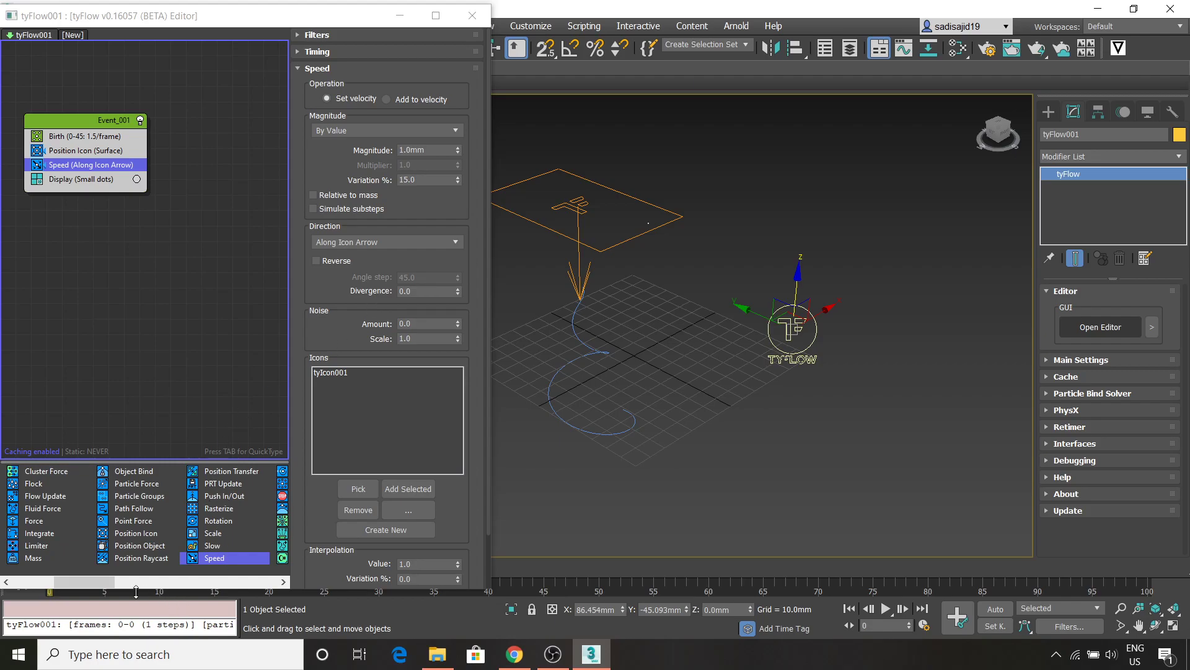
- Add a Shape operator below Speed and make it a 3D Torus (HiRes) mesh
drag(107, 583, 168, 586)
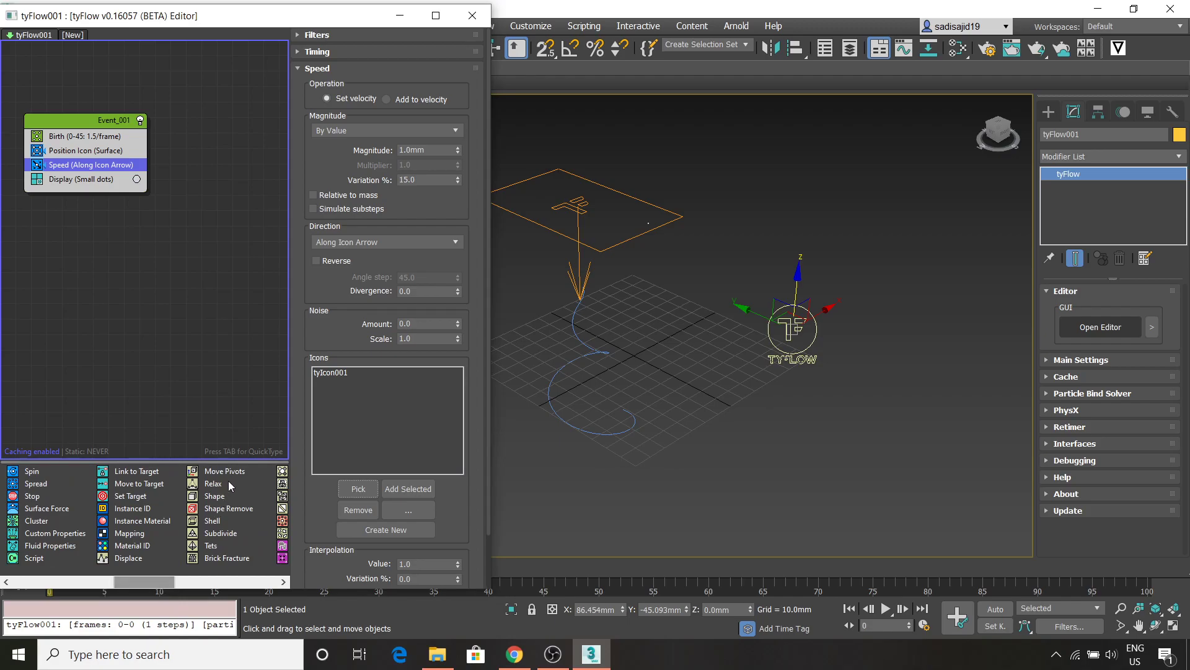
drag(220, 499, 104, 181)
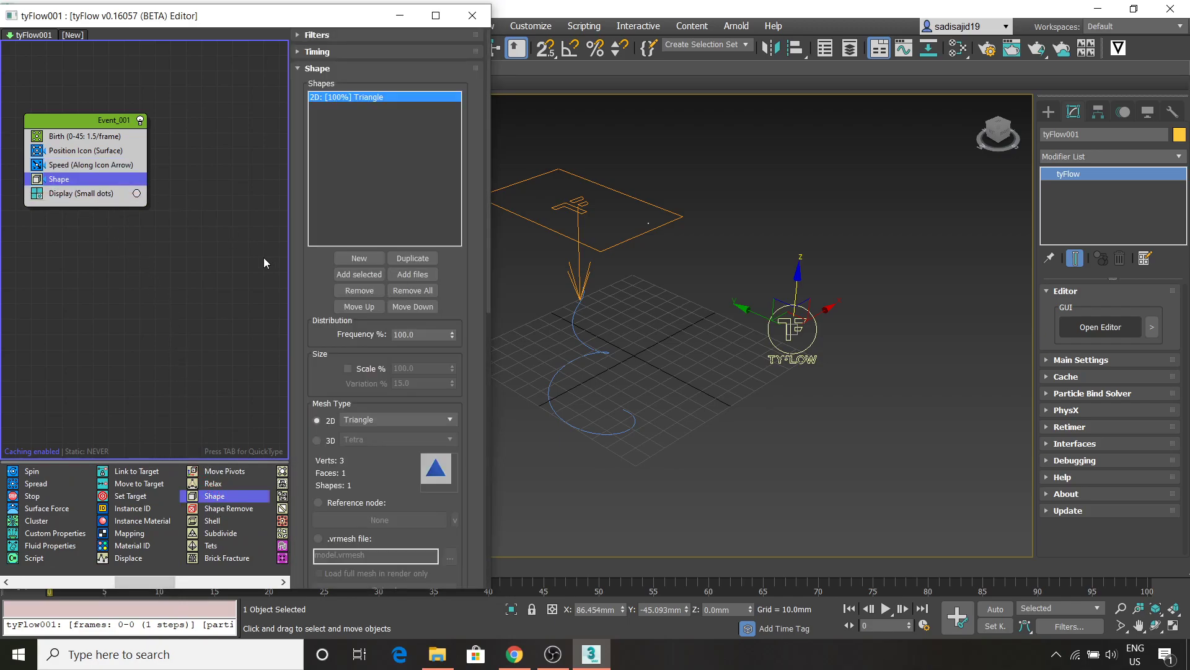
click(317, 441)
click(433, 440)
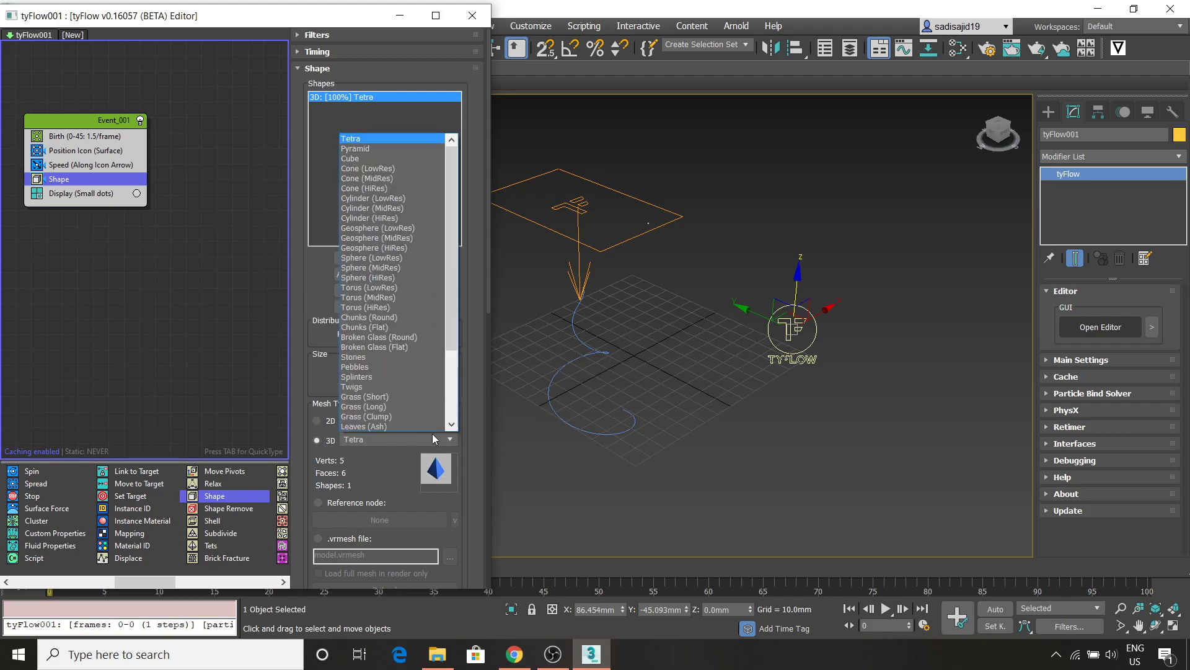
click(393, 308)
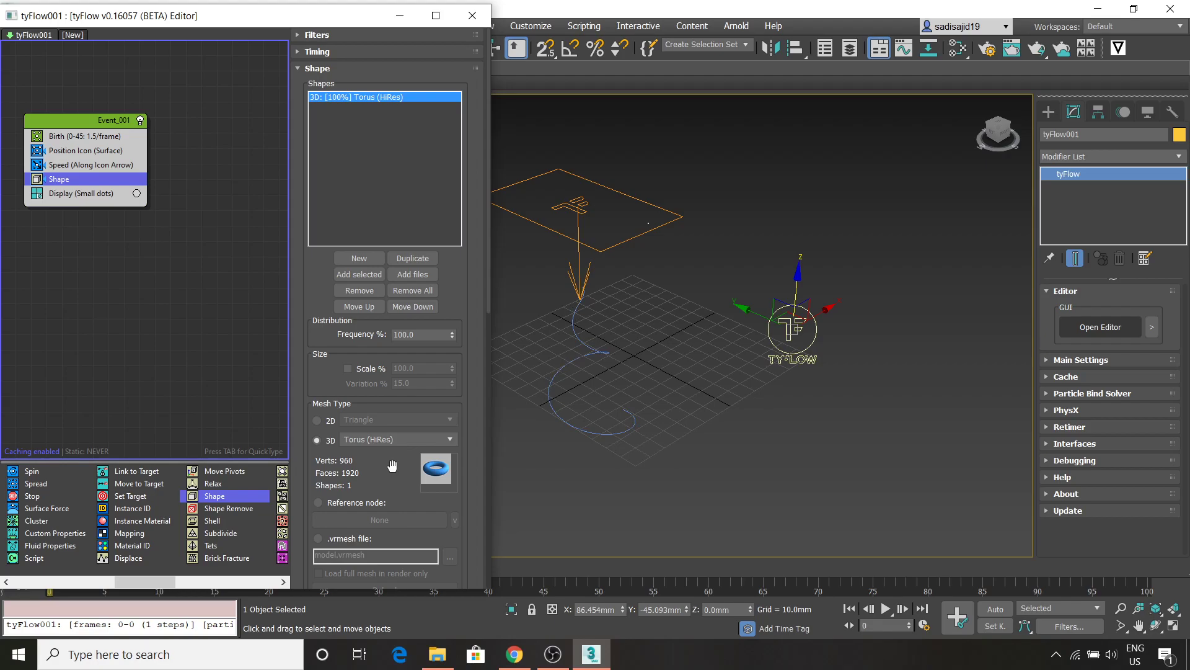
- Enable scaling for the torus shape and set the scale to 350%
click(348, 369)
click(410, 367)
double_click(409, 367)
text(35)
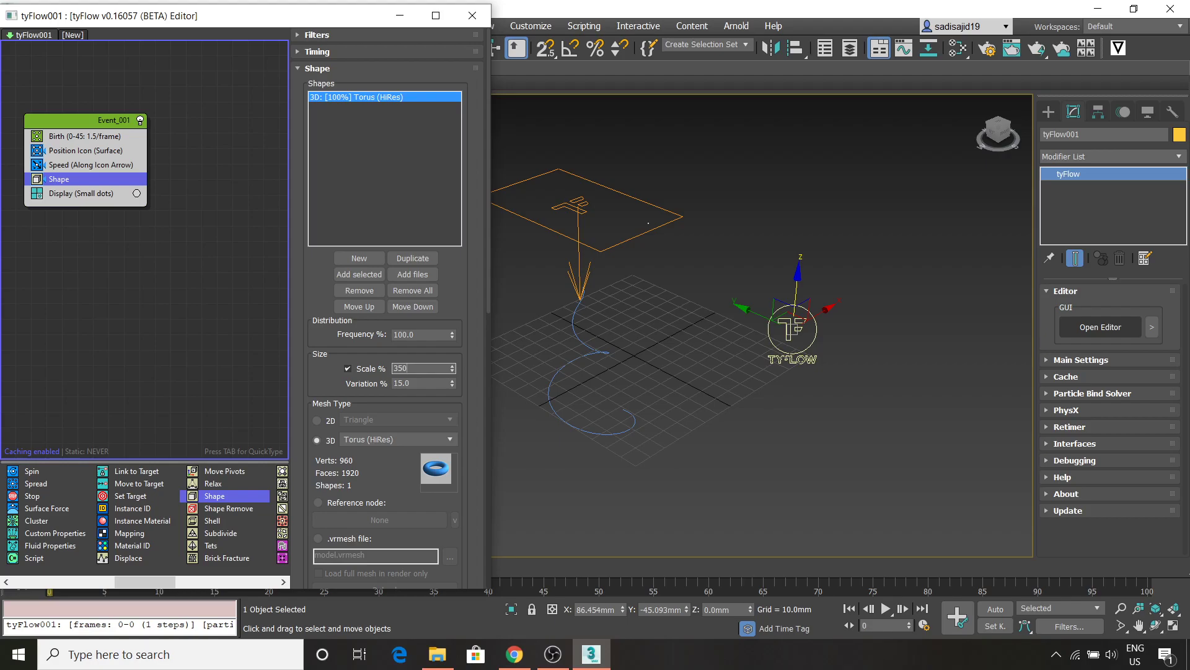
key(Return)
- Add a PhysX Shape operator below Shape in the first event and a Path Follow operator as a separate second event
drag(169, 585, 226, 579)
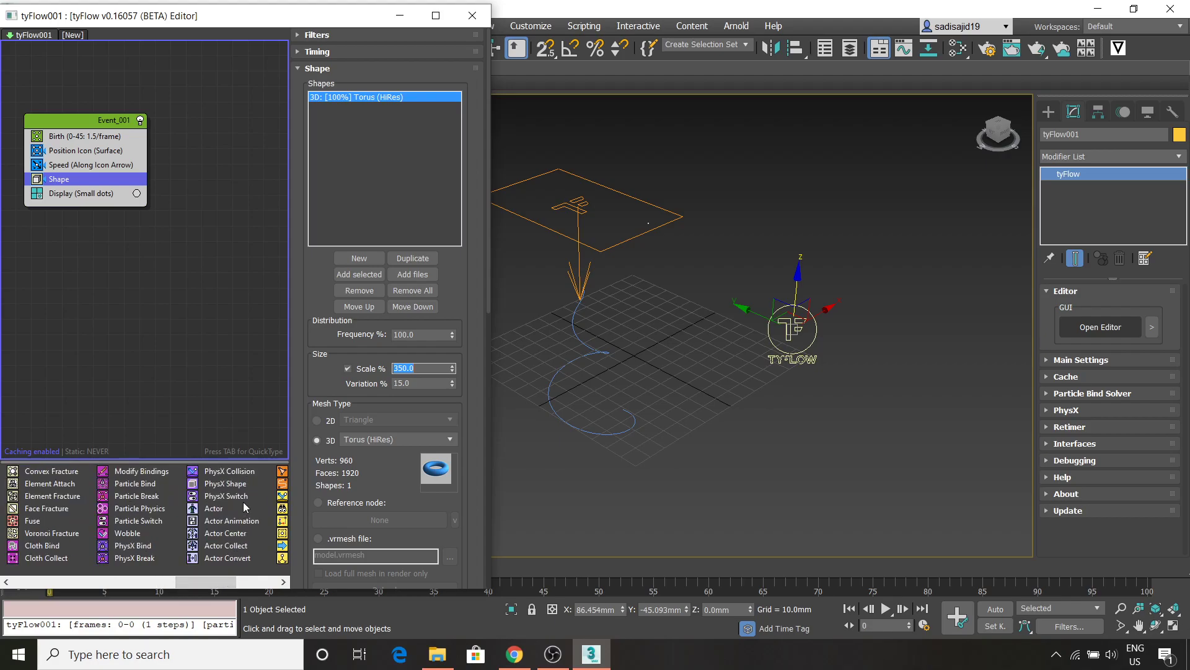
drag(235, 483, 98, 194)
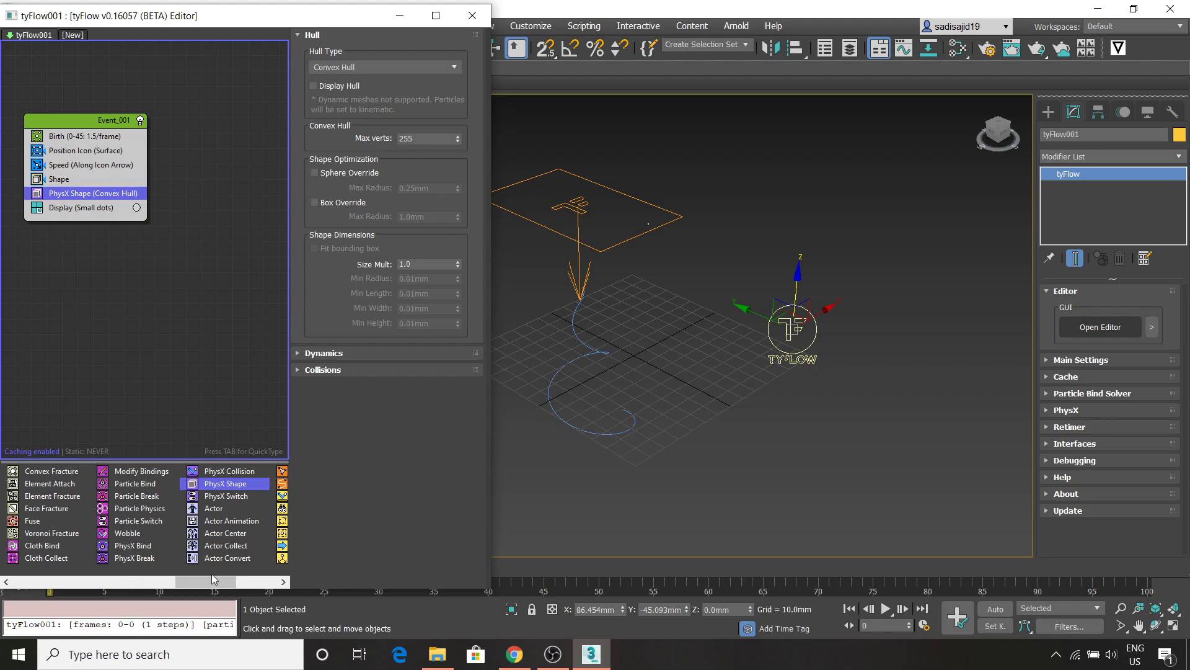
drag(203, 578, 104, 574)
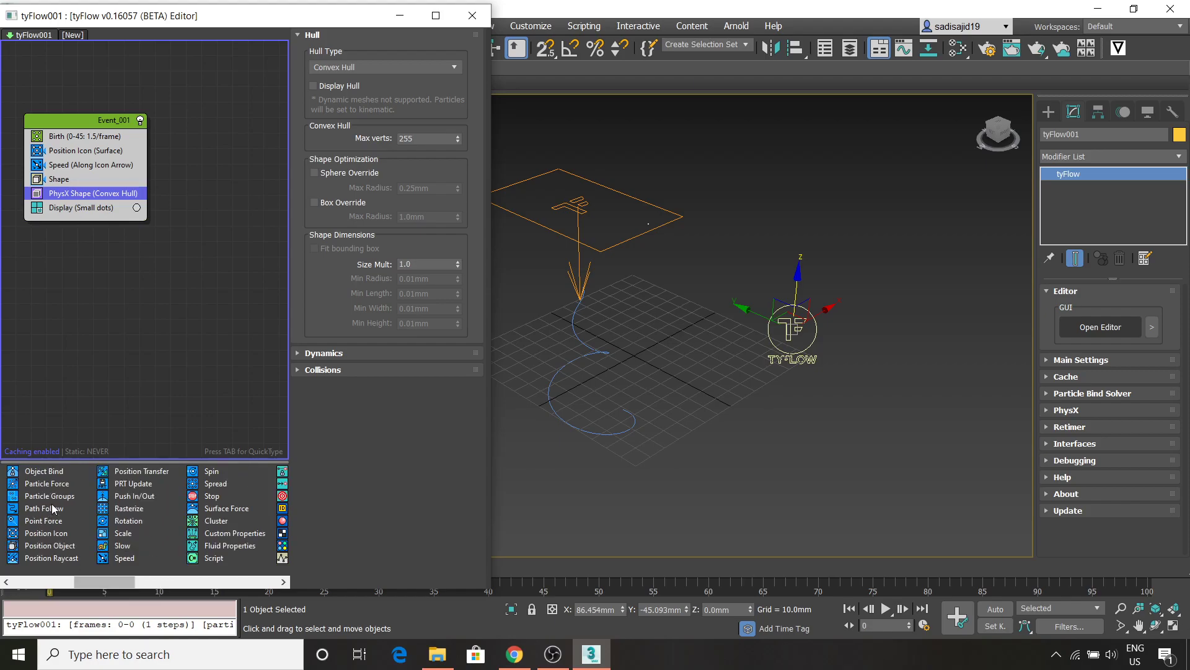
drag(47, 508, 49, 507)
drag(203, 245, 167, 285)
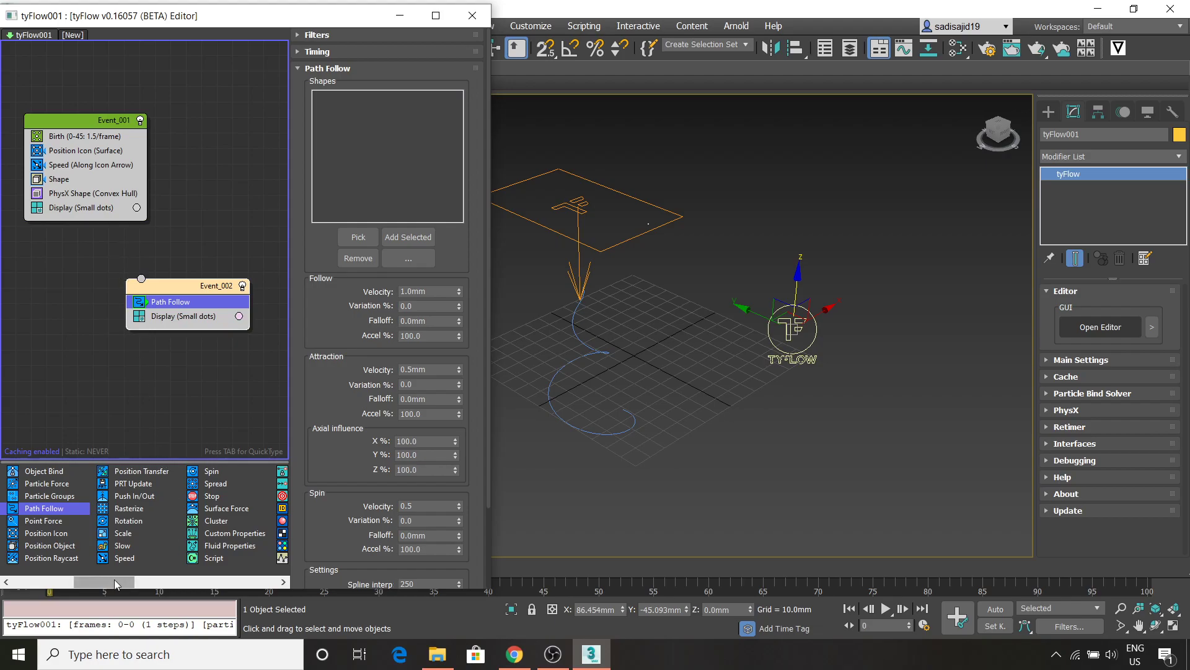
- Add a Send Out operator below PhysX Shape and connect its output to the Path Follow event
drag(114, 579, 128, 579)
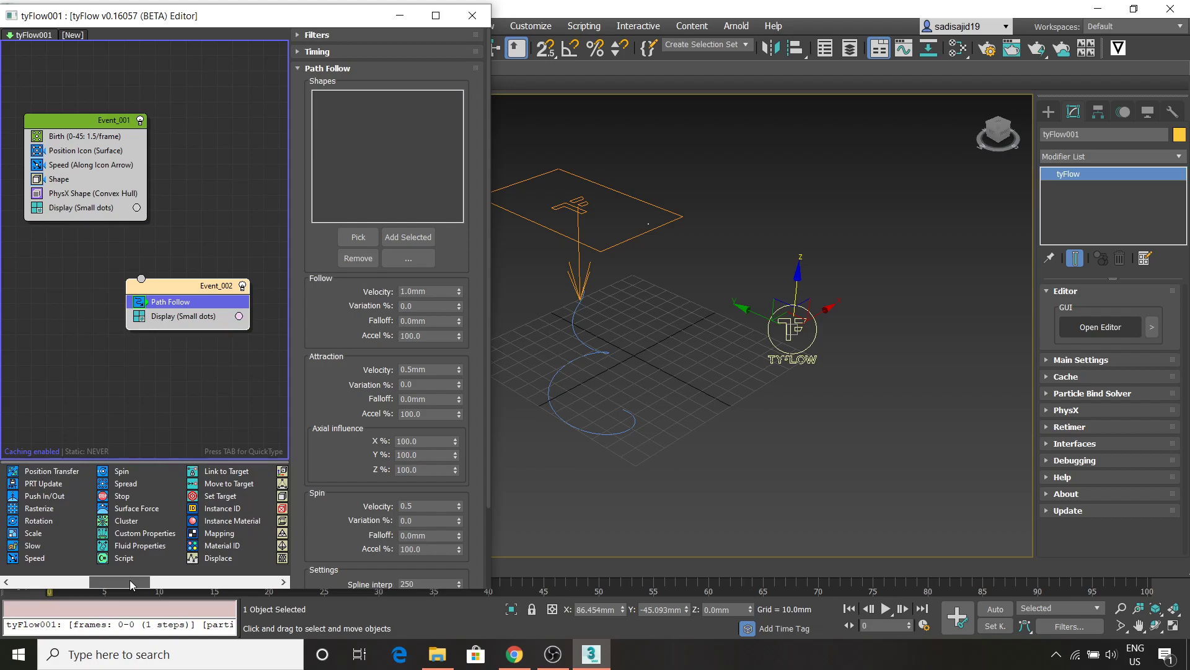
drag(129, 579, 258, 569)
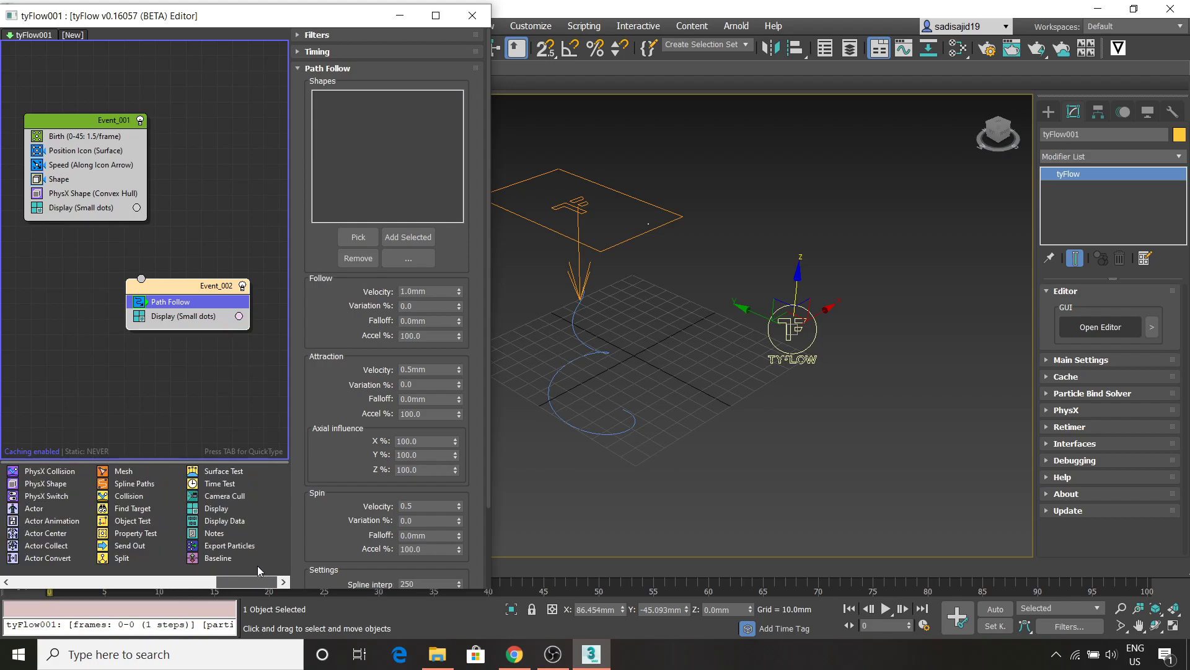
drag(139, 545, 95, 205)
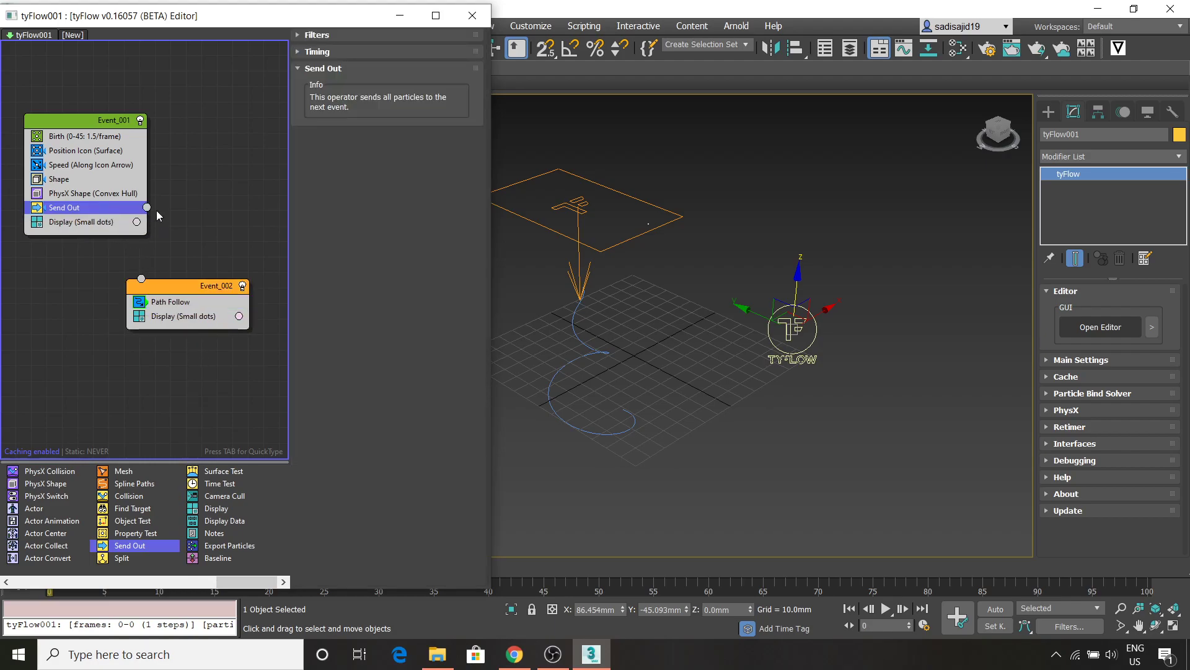
drag(148, 211, 203, 310)
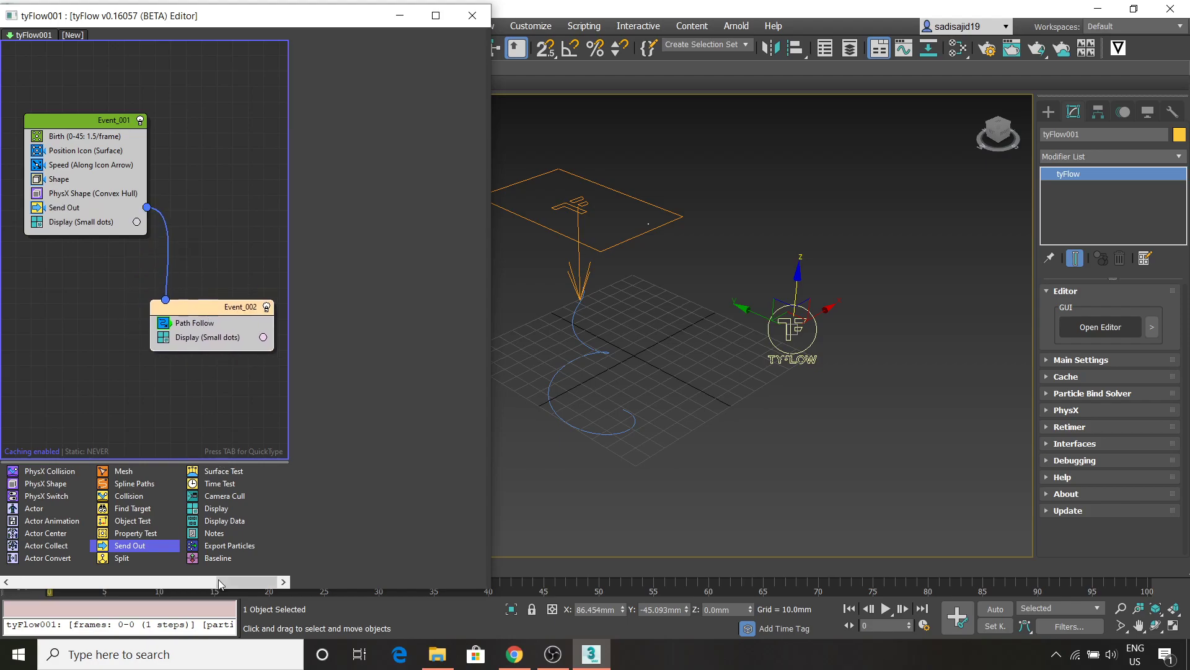
- Shorten the tyFlow editor window to uncover the time slider, then scrub the first frames to check the particles
drag(416, 590, 348, 552)
drag(92, 569, 66, 541)
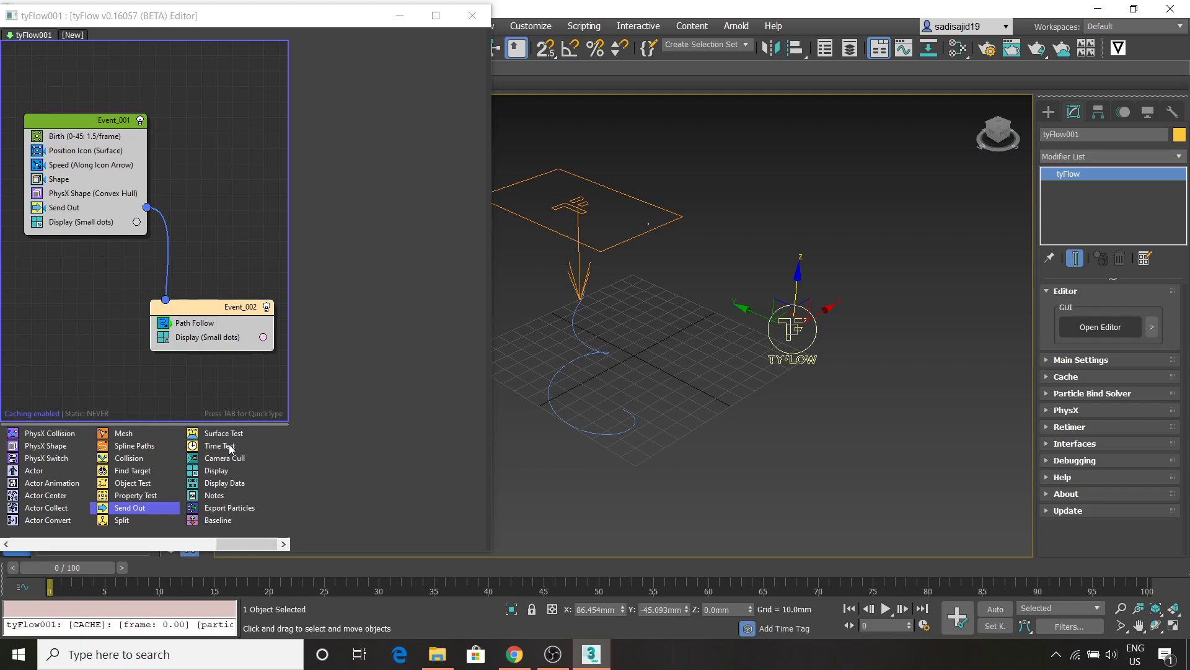
drag(94, 568, 84, 516)
- Add a Slow operator above Path Follow in the second event and set its X, Y and Z velocity to 95%
drag(229, 545, 109, 544)
drag(43, 510, 189, 321)
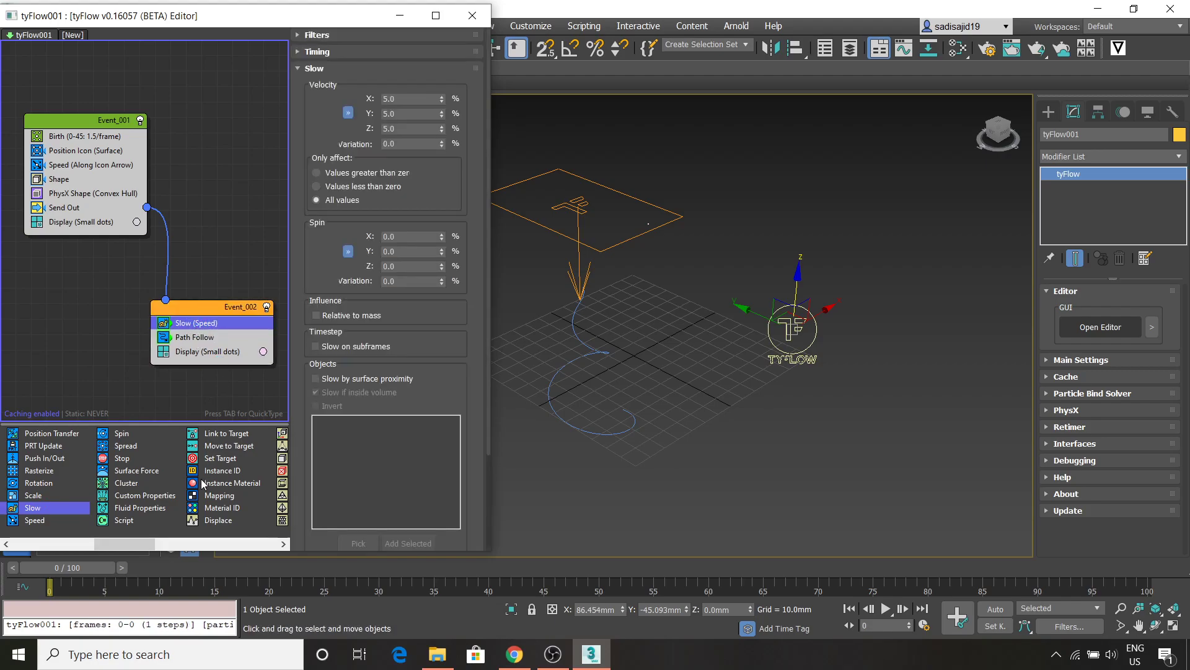
double_click(407, 99)
click(438, 67)
click(325, 68)
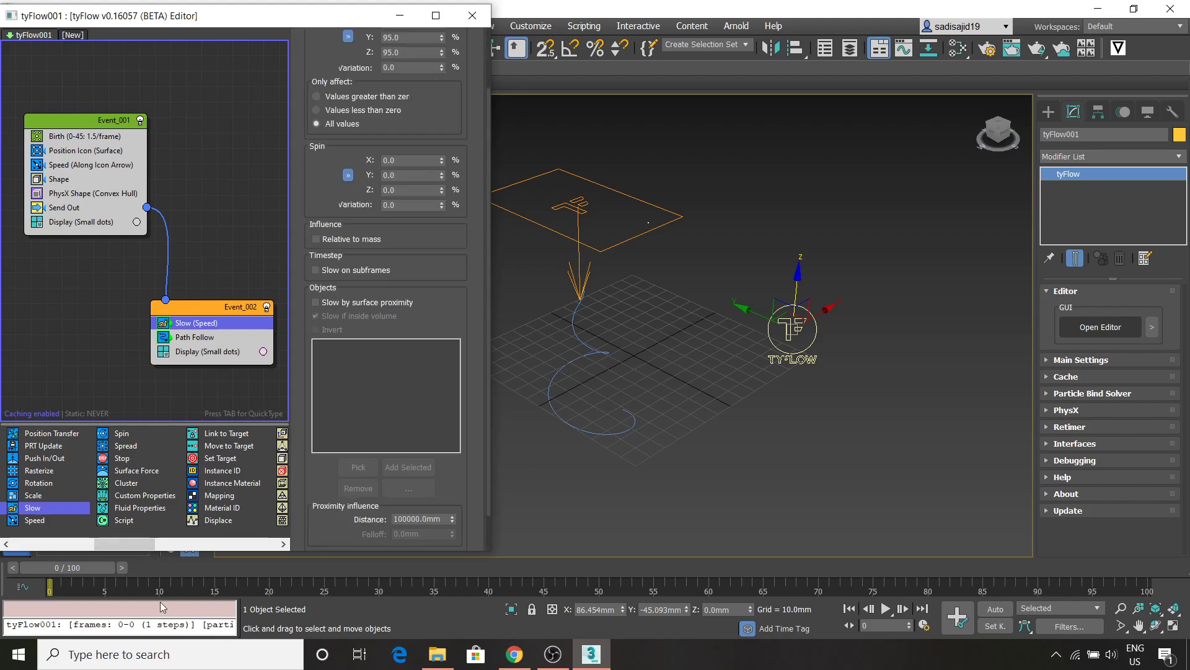
drag(91, 567, 73, 478)
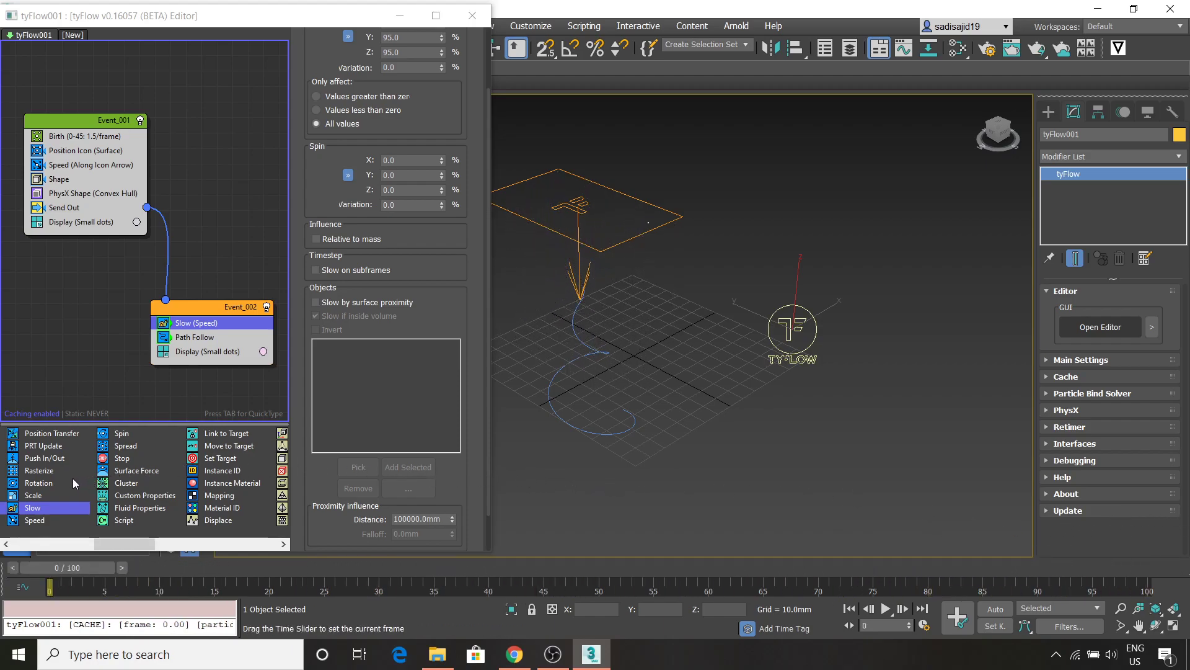
- Pick the helix spline as the shape for the Path Follow operator and scrub the timeline to check the motion
click(198, 339)
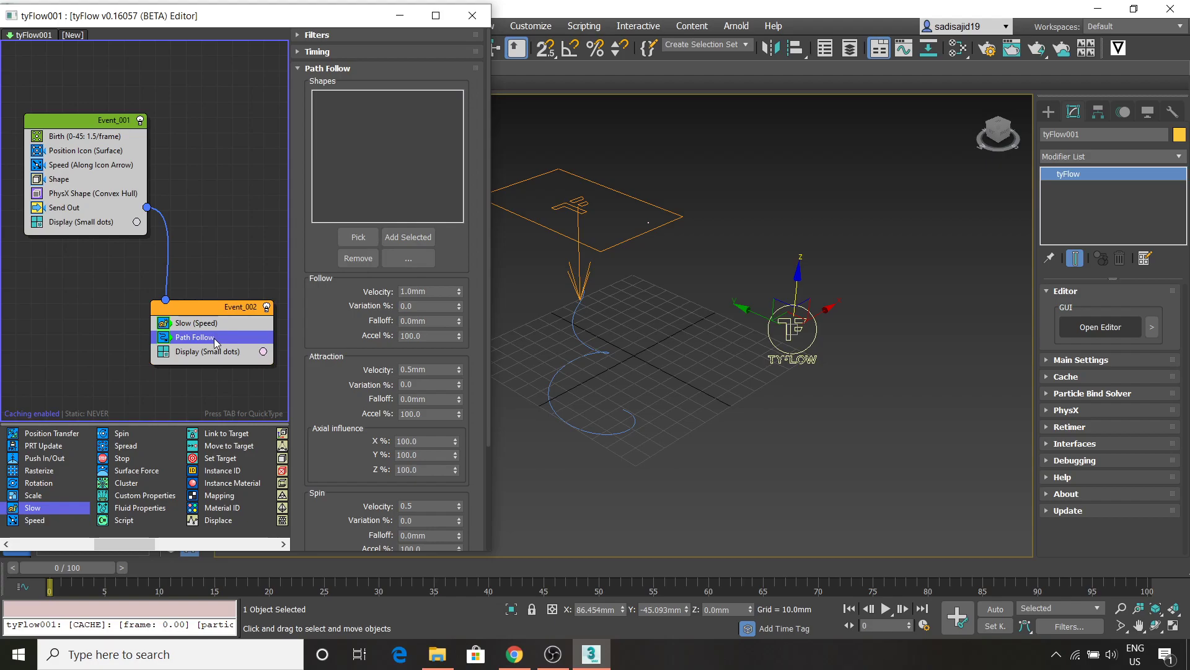
click(358, 238)
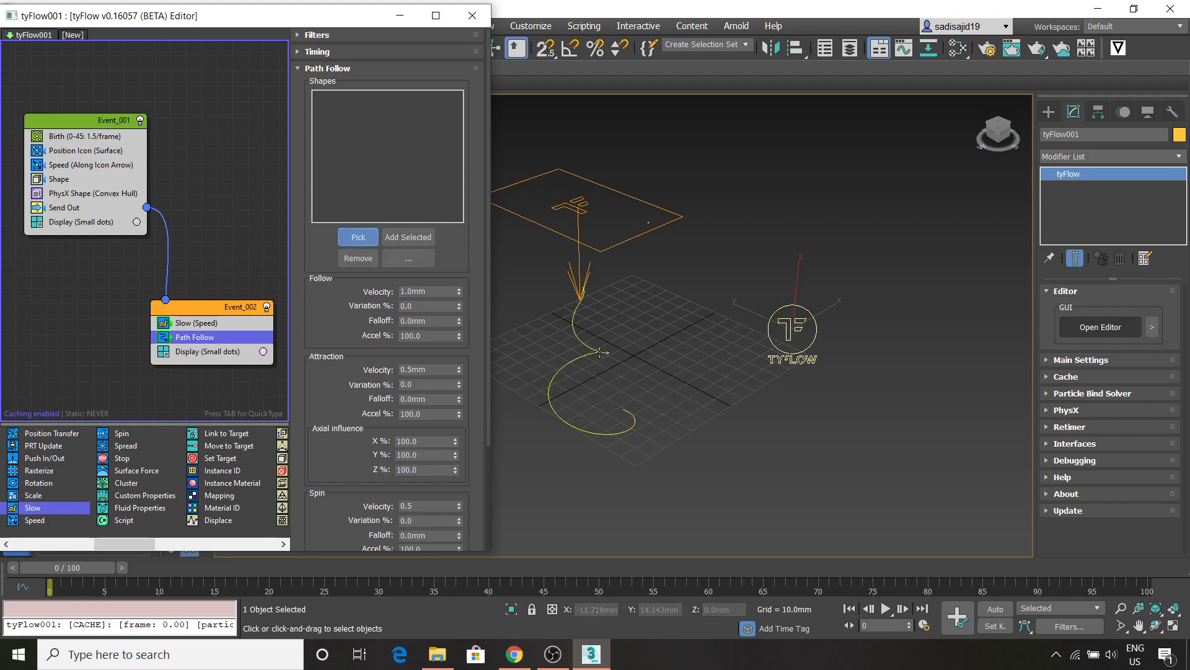
click(601, 354)
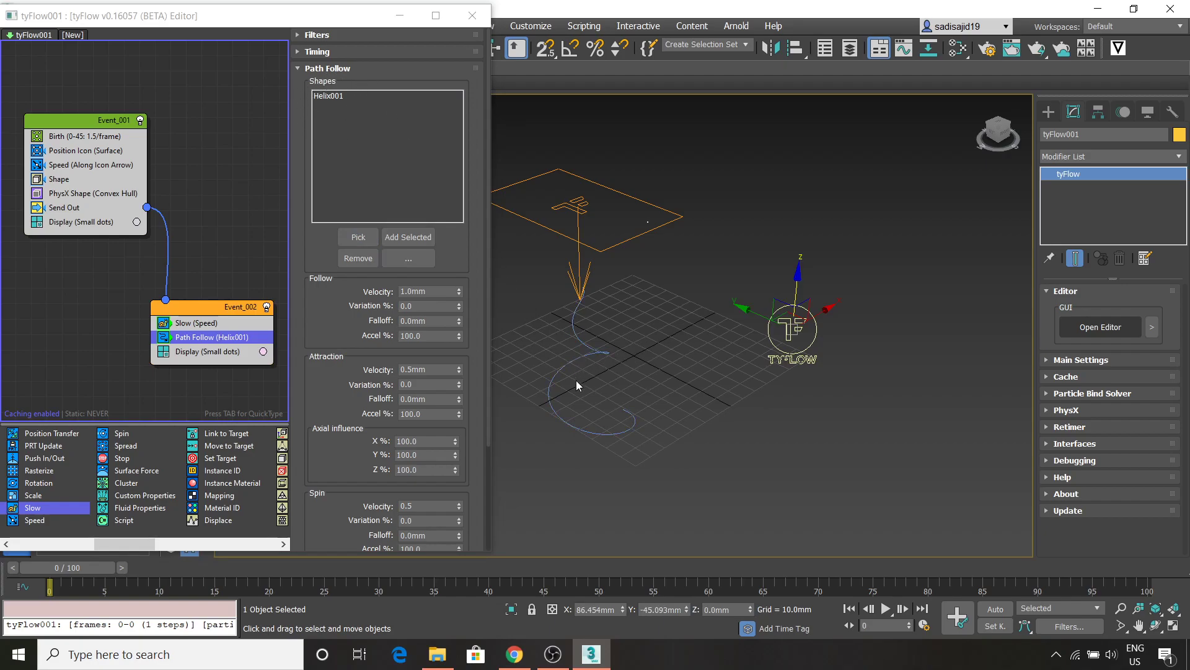
mouse_move(102, 567)
mouse_down()
mouse_move(801, 526)
mouse_move(1180, 565)
mouse_move(80, 561)
mouse_up()
- Set the Path Follow velocities to 0 for spin, 5 mm for attraction and 5 mm for follow
scroll(478, 220, down, 2)
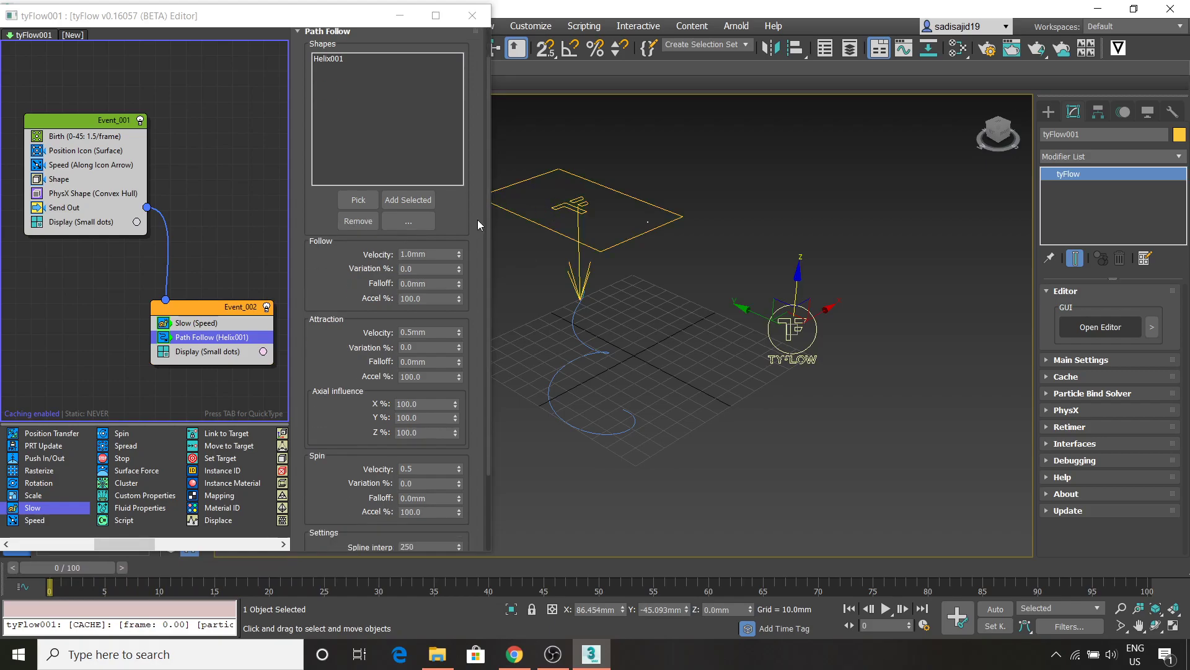
scroll(477, 235, down, 1)
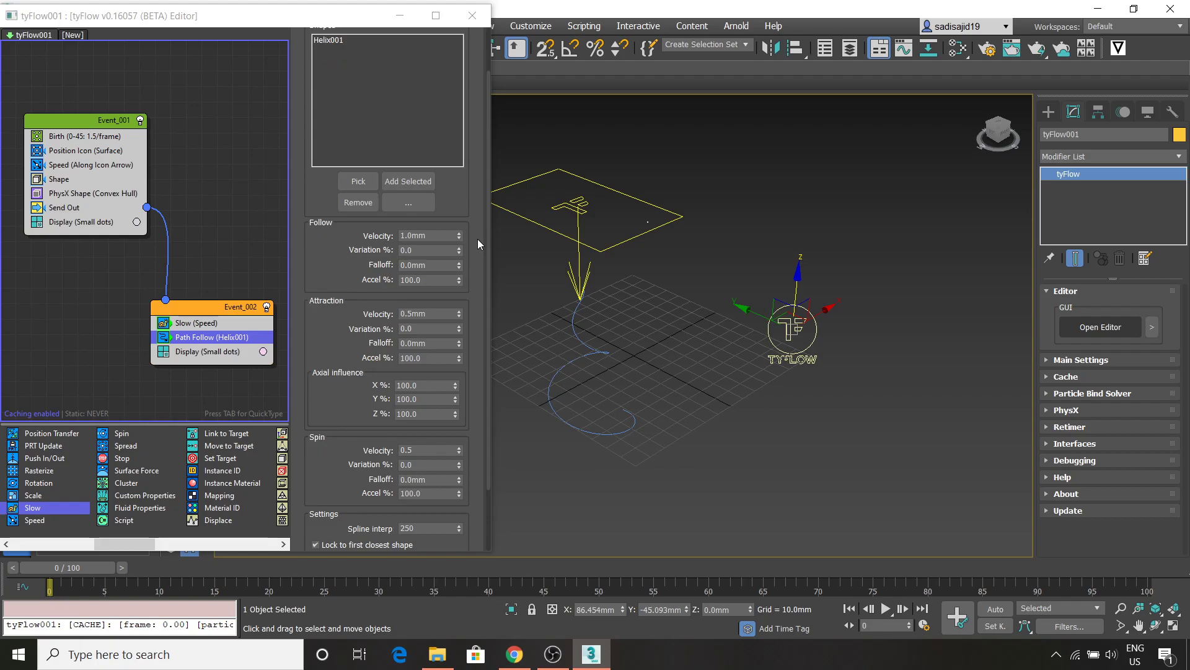
scroll(478, 239, down, 1)
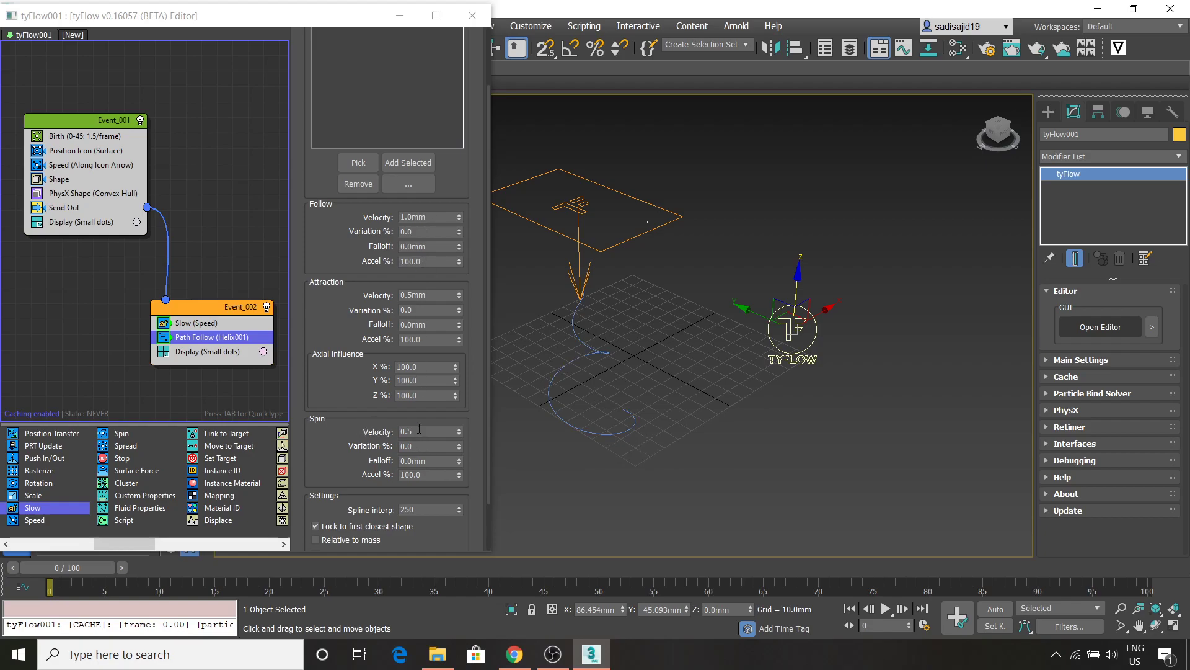
drag(419, 432, 390, 432)
text(0)
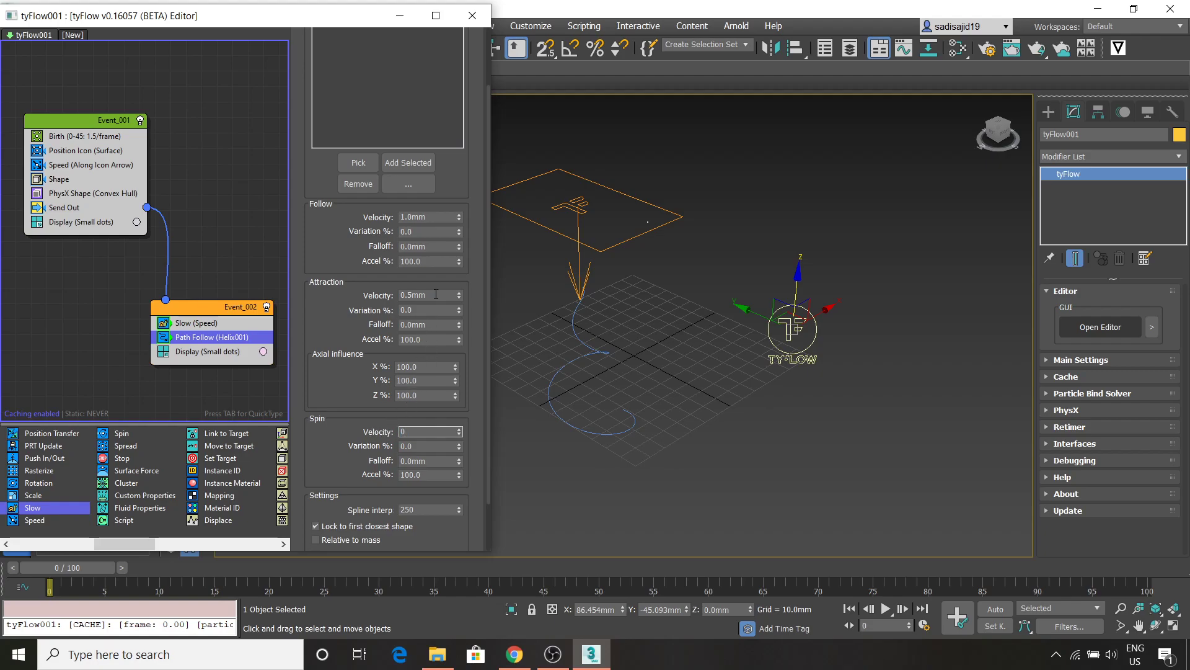
click(430, 295)
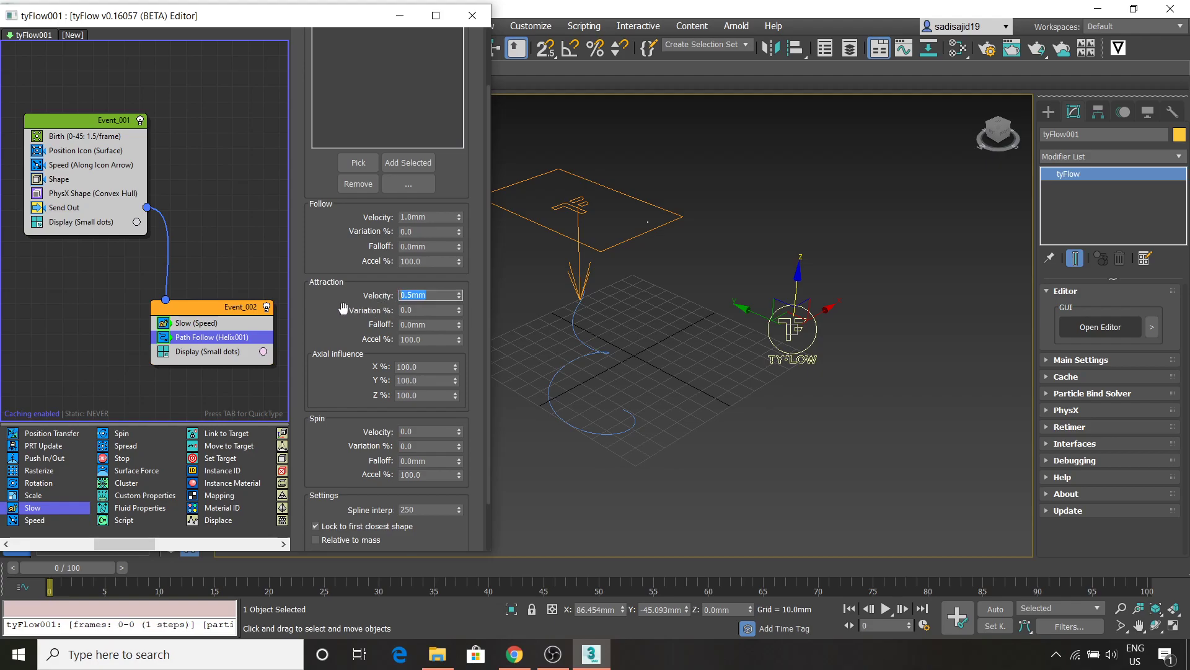
text(5.)
click(438, 217)
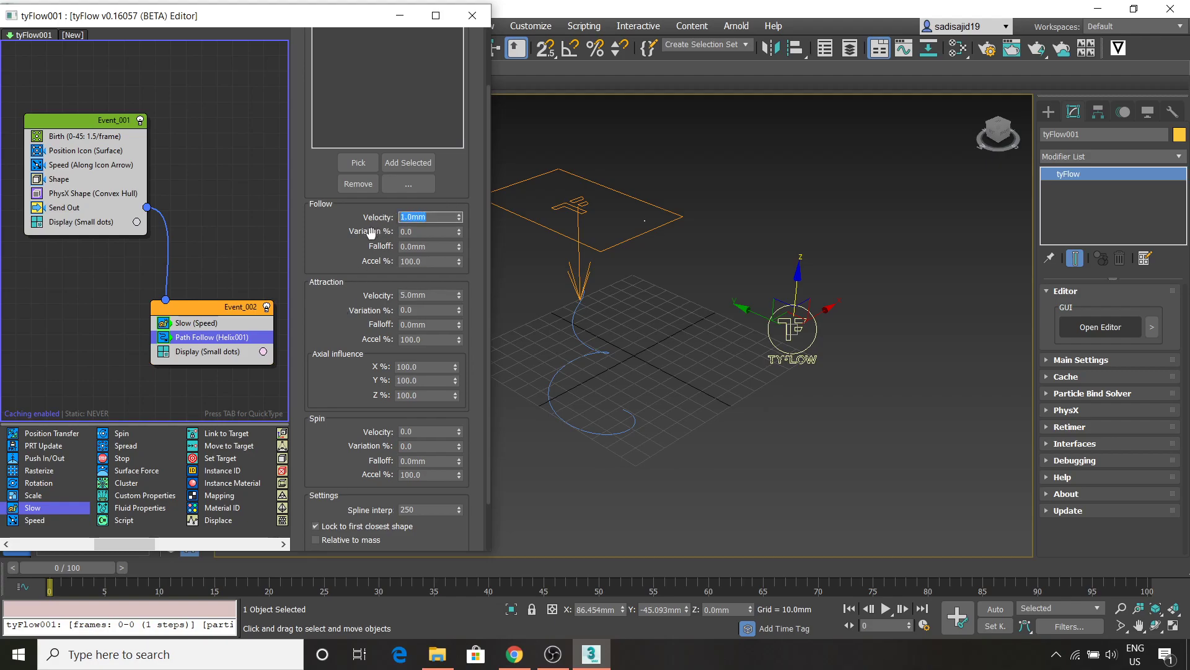
text(5)
- Move the timeline to frame 1 and set the Display type of both events to Geometry
scroll(551, 397, up, 2)
middle_drag(739, 369, 810, 419)
mouse_move(79, 563)
mouse_down()
mouse_move(303, 560)
mouse_move(88, 576)
mouse_up()
click(207, 351)
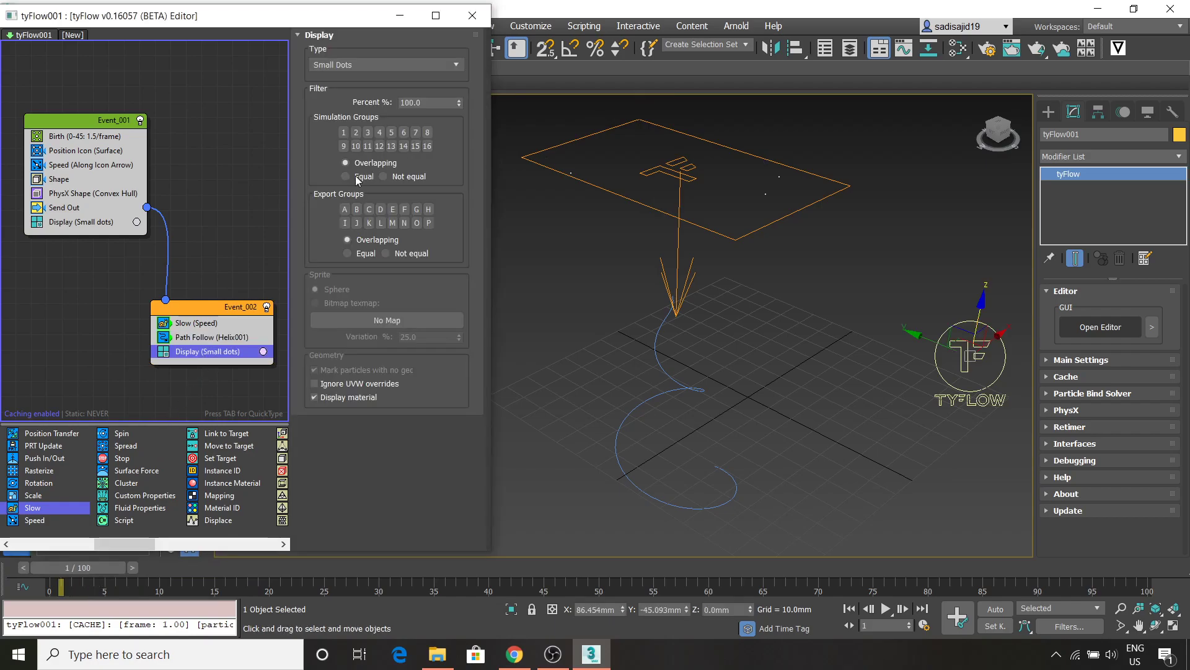
click(381, 68)
click(361, 135)
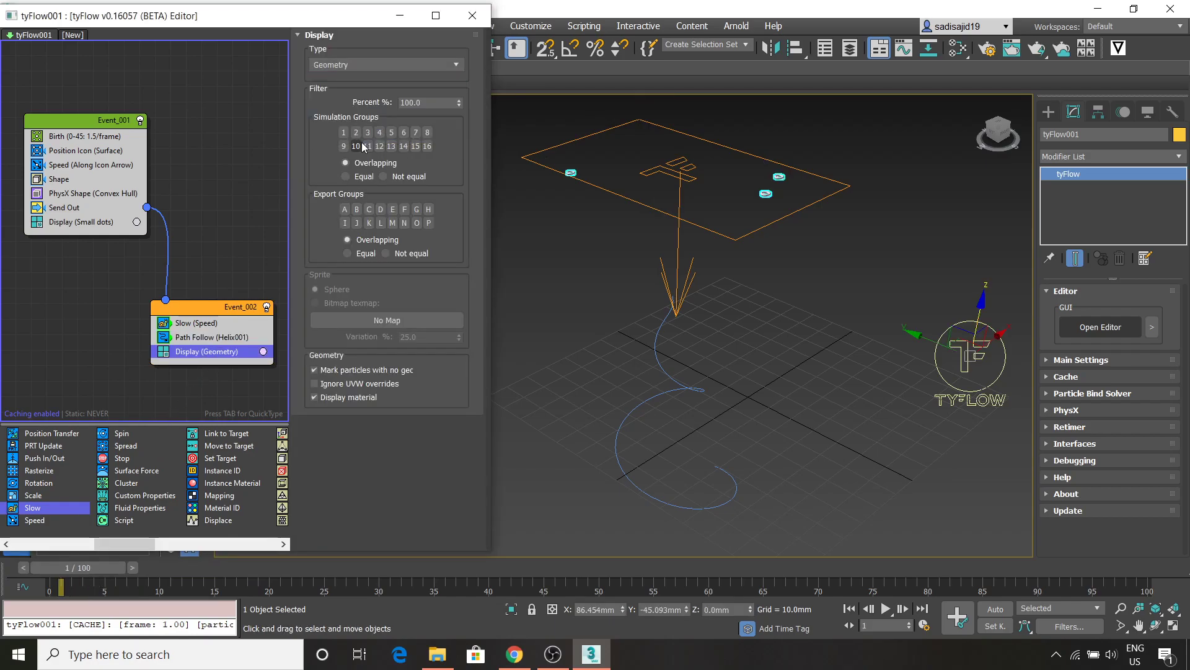
click(105, 222)
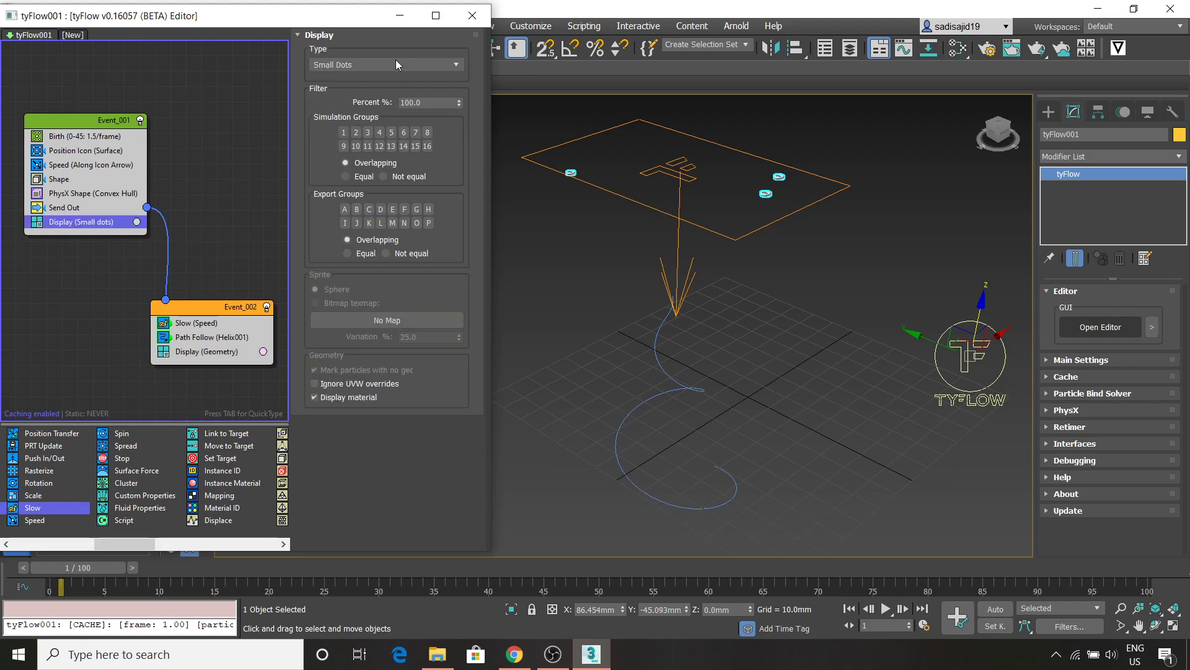
click(392, 64)
click(359, 136)
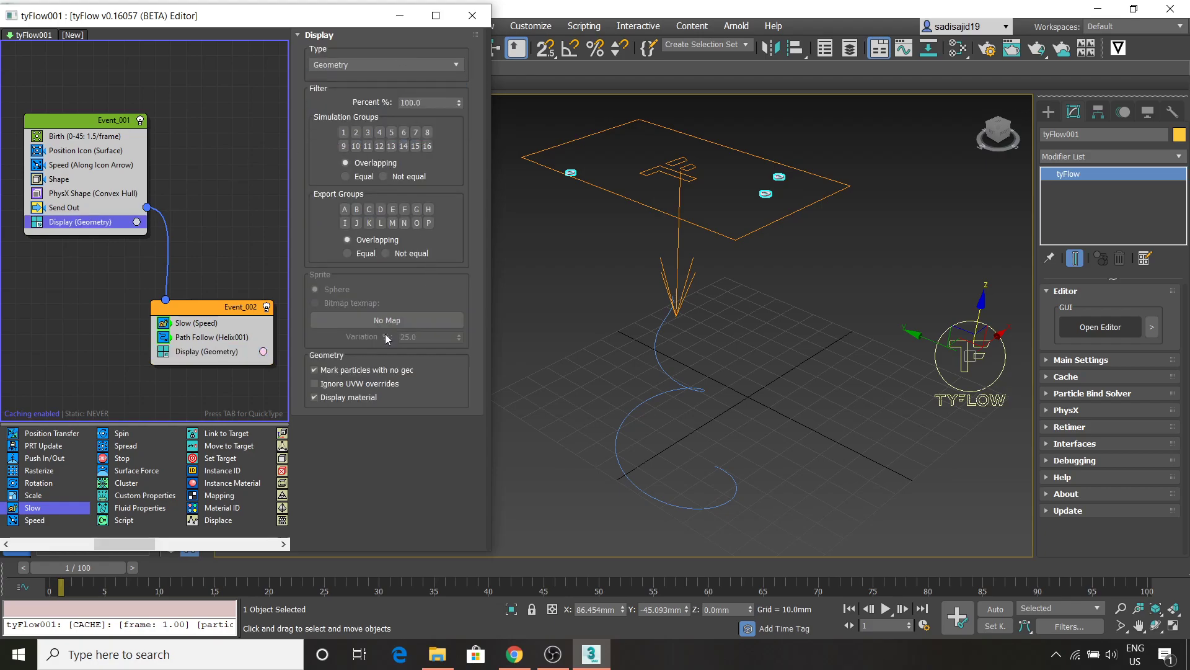
- Set the Path Follow operator's follow velocity to 0.1 mm and attraction velocity to 0.08 mm, and return the timeline to frame 0
click(208, 340)
drag(64, 567, 46, 519)
drag(445, 293, 378, 298)
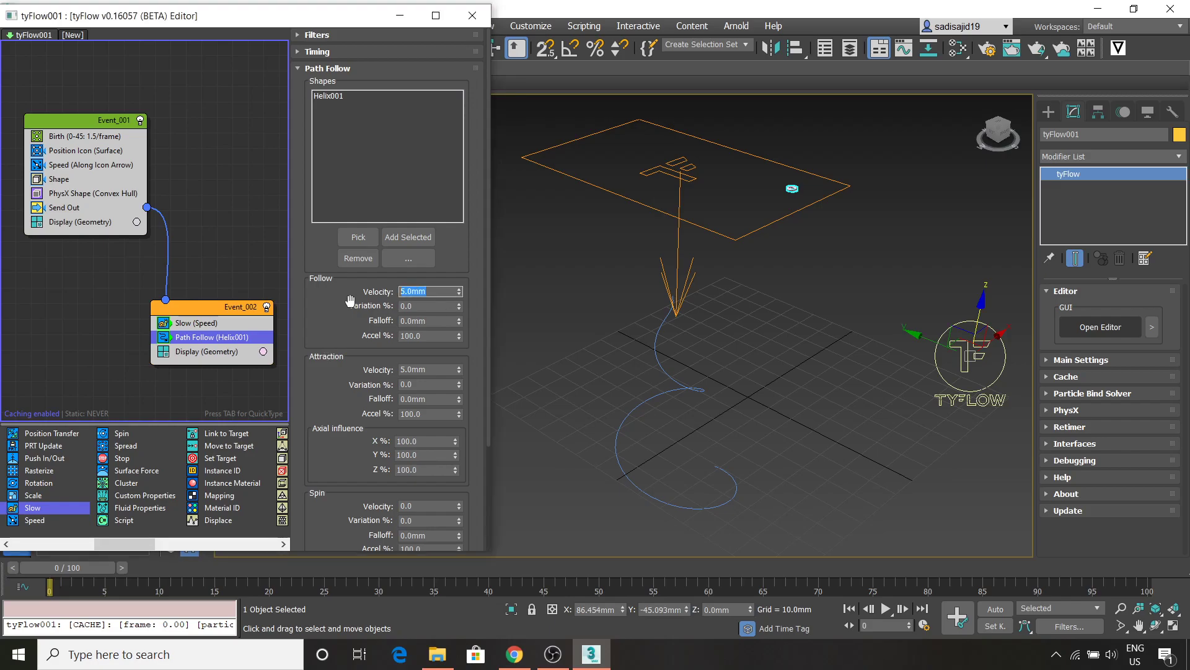
text(0.1)
drag(438, 371, 389, 370)
text(08)
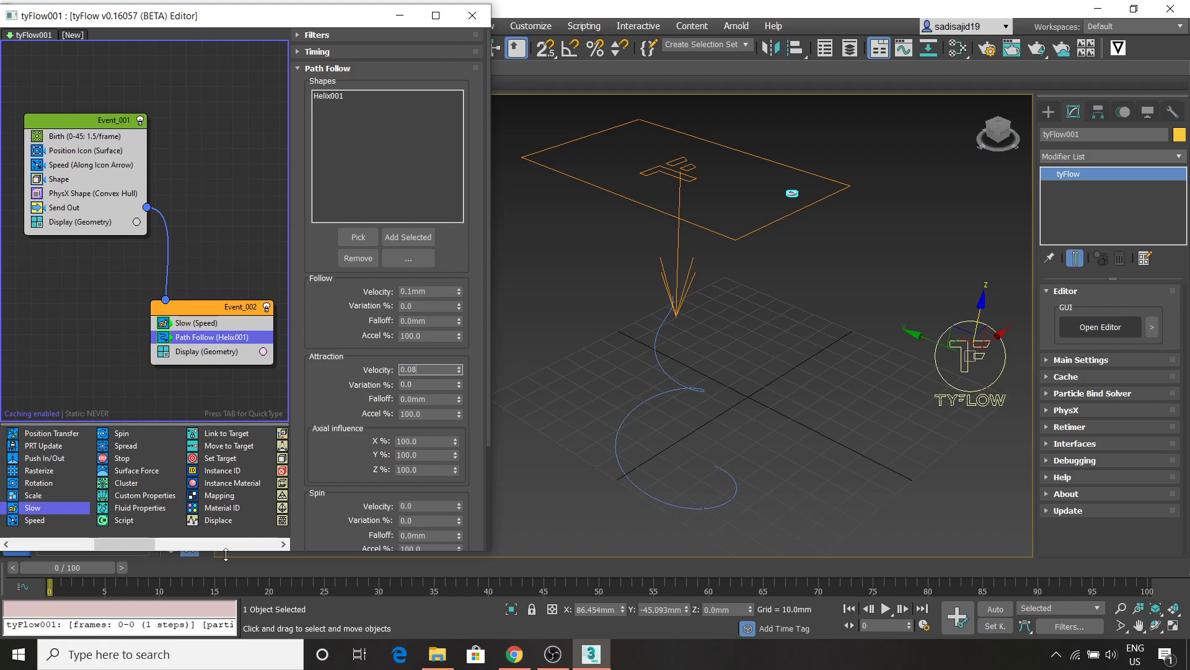
drag(88, 569, 25, 552)
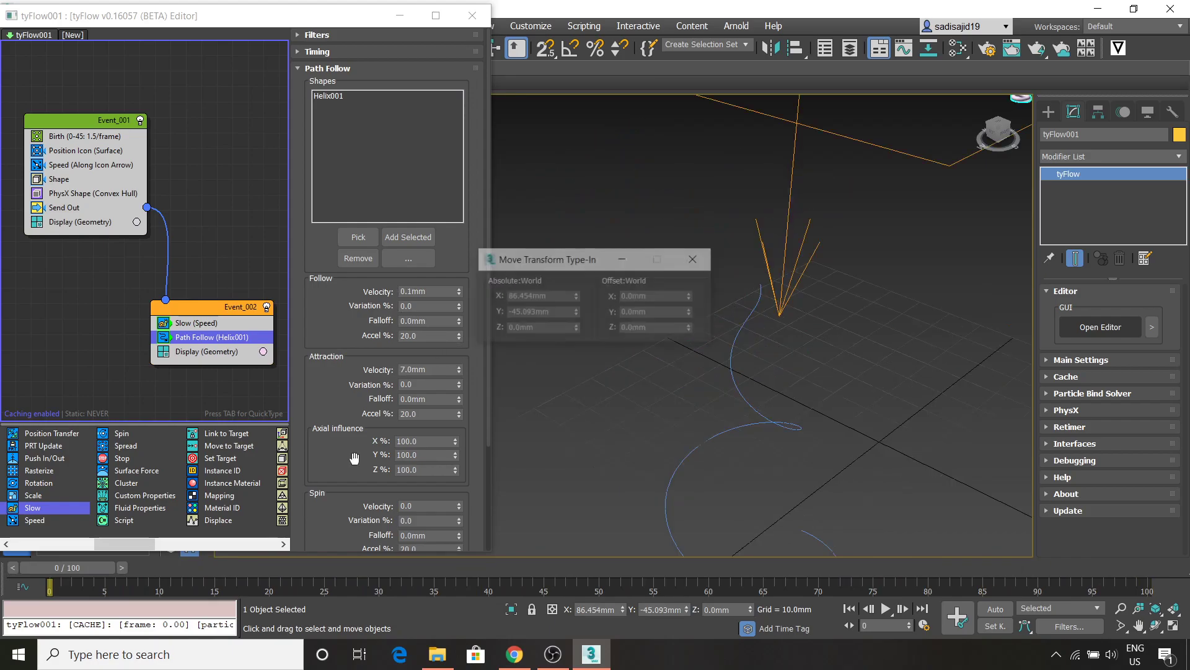
- Set the Path Follow follow acceleration to 30% and move the timeline to frame 1
click(696, 259)
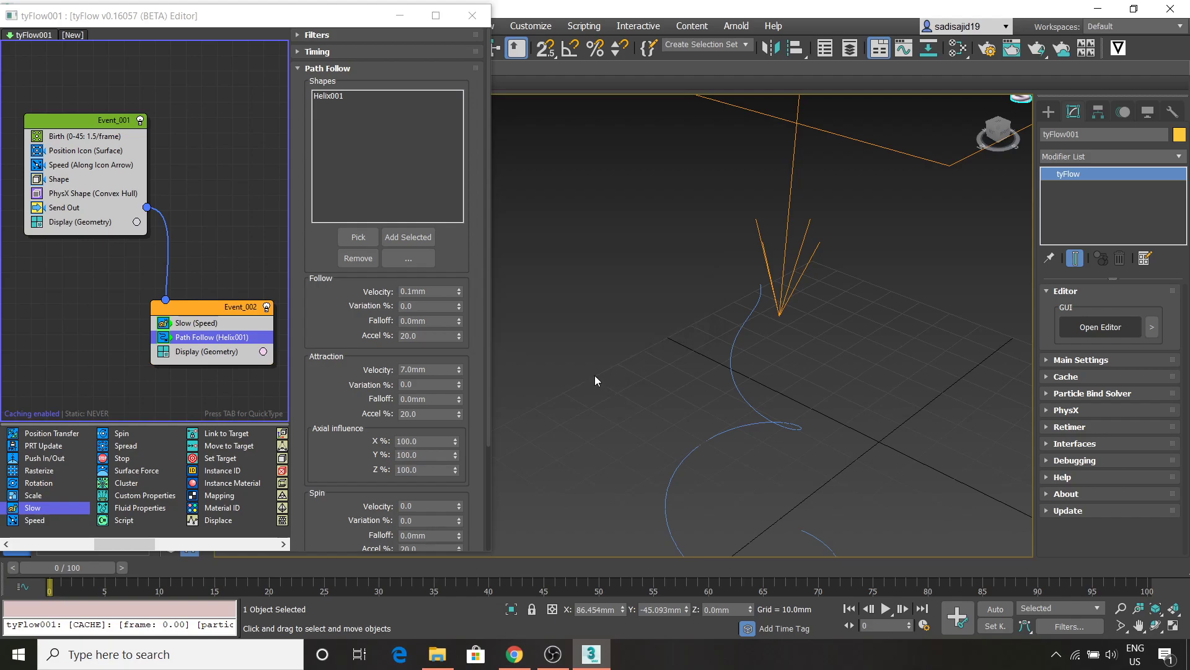
drag(486, 279, 472, 338)
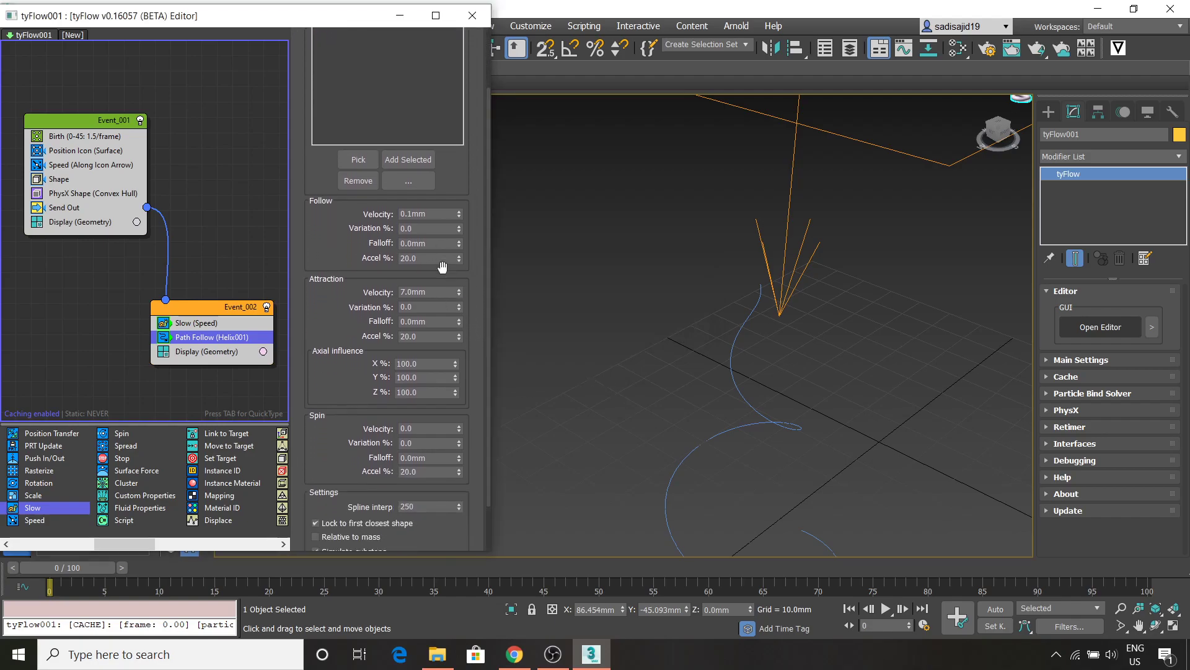
double_click(418, 257)
text(30)
key(Return)
mouse_move(78, 566)
mouse_down()
mouse_move(827, 495)
mouse_move(1091, 482)
mouse_move(1102, 497)
mouse_move(96, 564)
mouse_up()
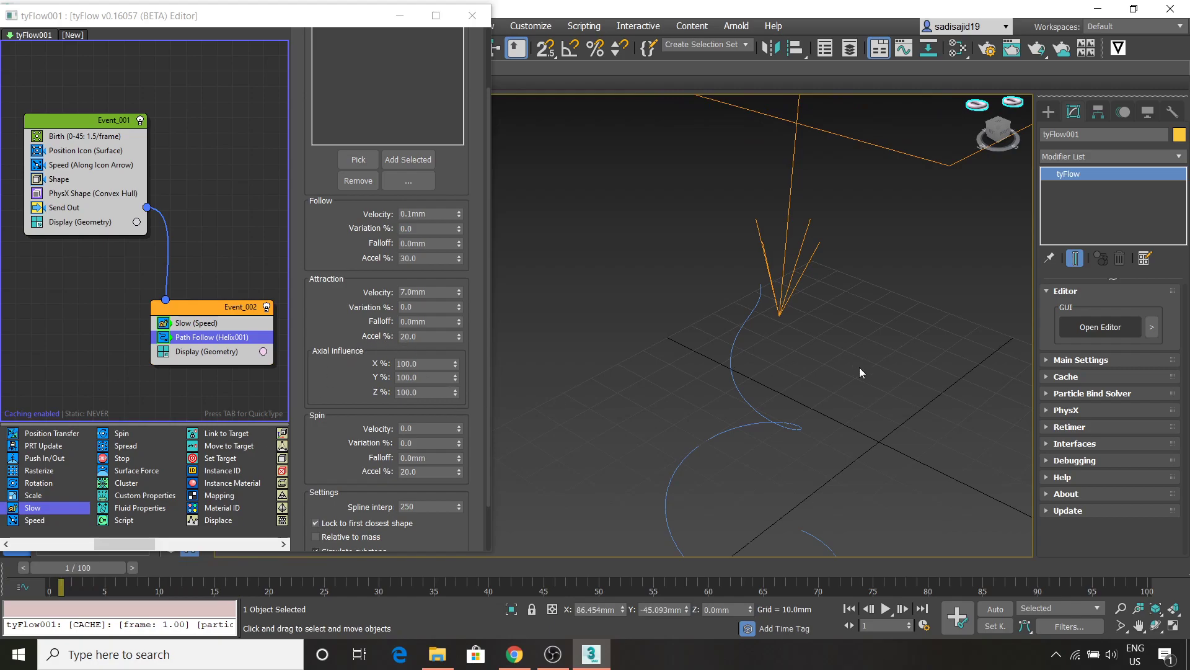
scroll(880, 363, down, 5)
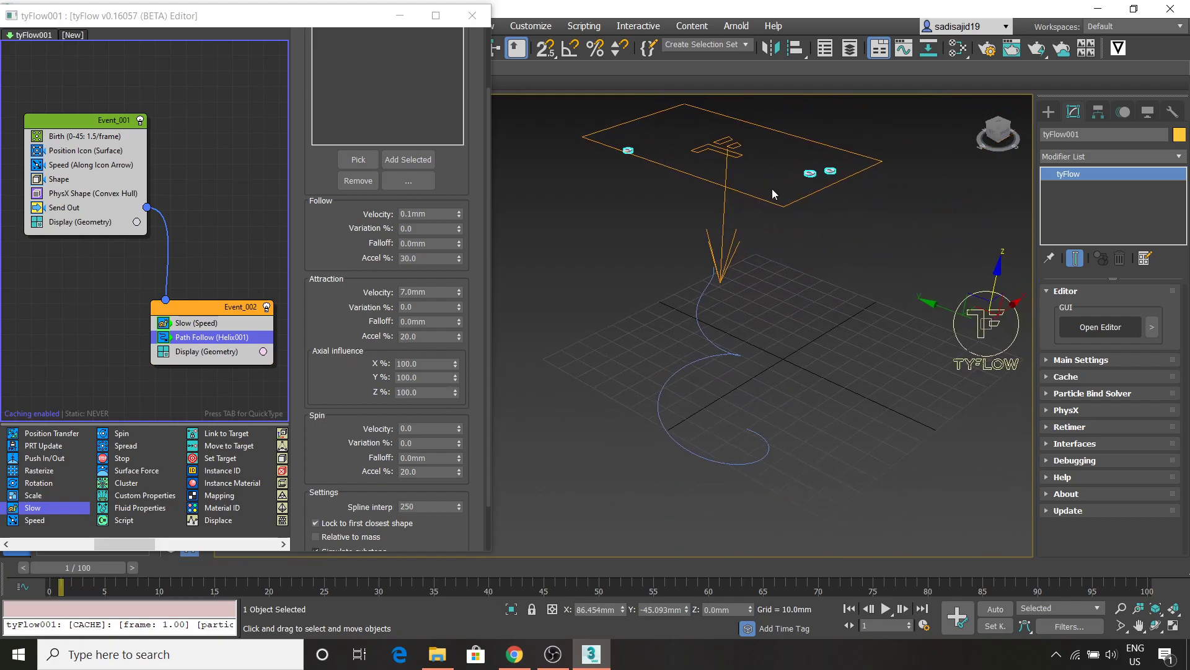